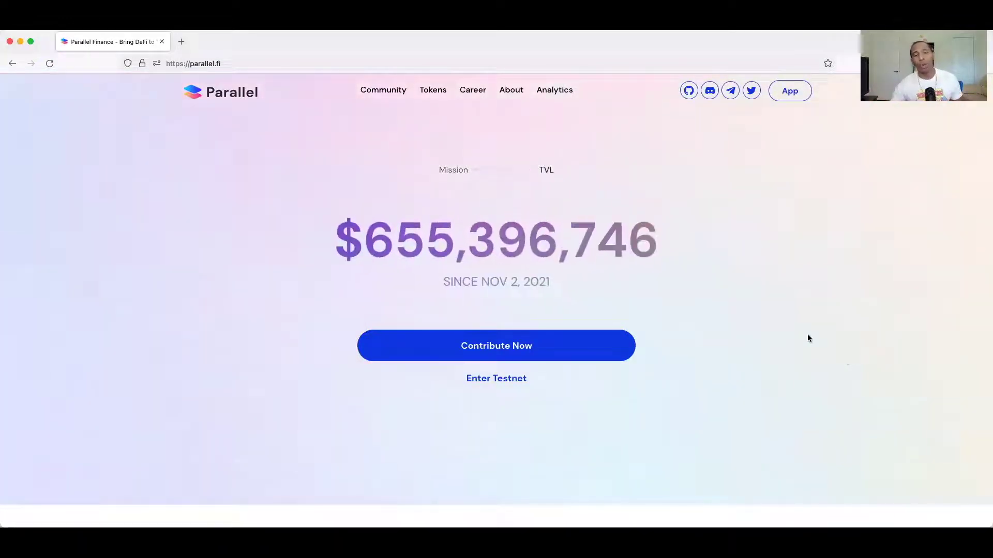
Open the Parallel testnet app and set the wallet extension account to Allow use on any chain
left_click(502, 379)
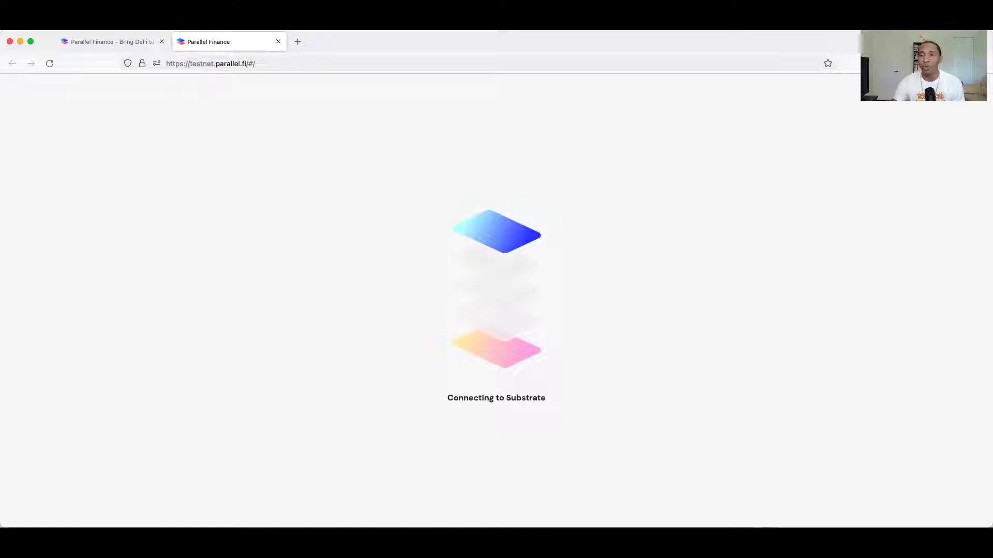
left_click(771, 49)
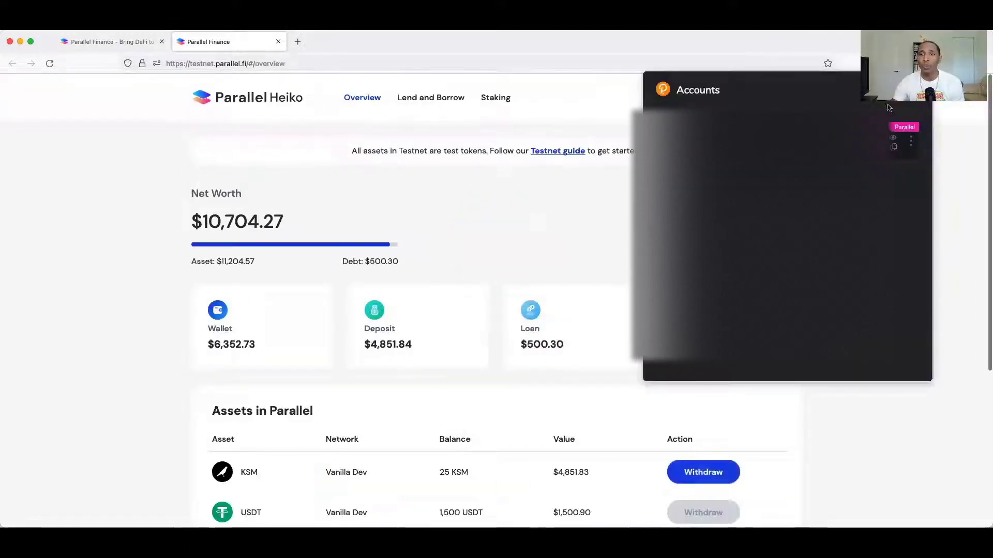
left_click(911, 142)
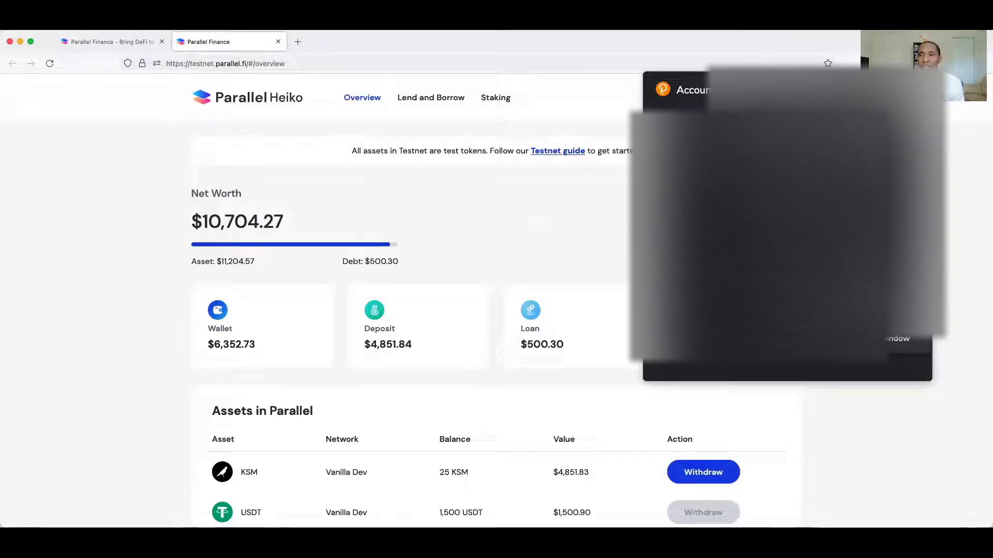
key("Escape")
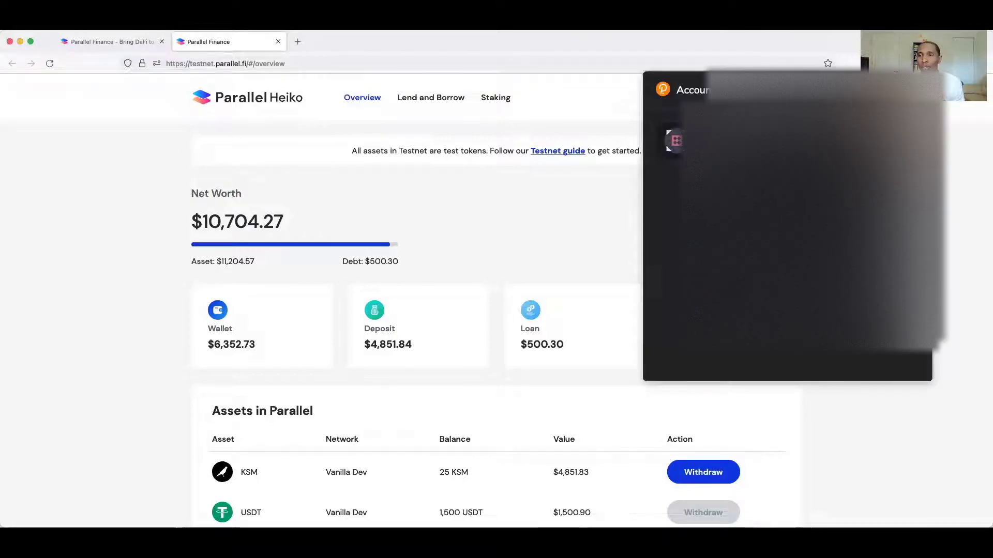
key("space")
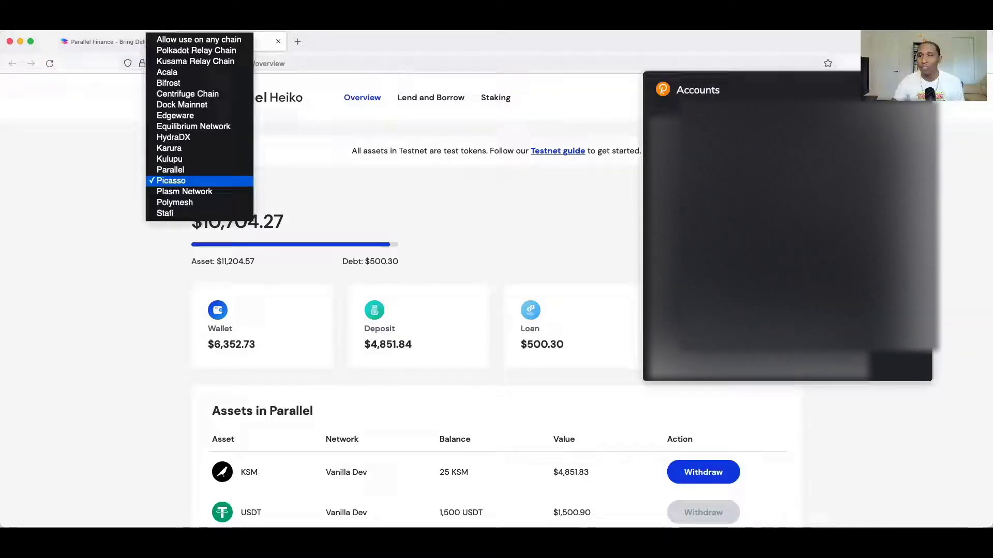
left_click(202, 45)
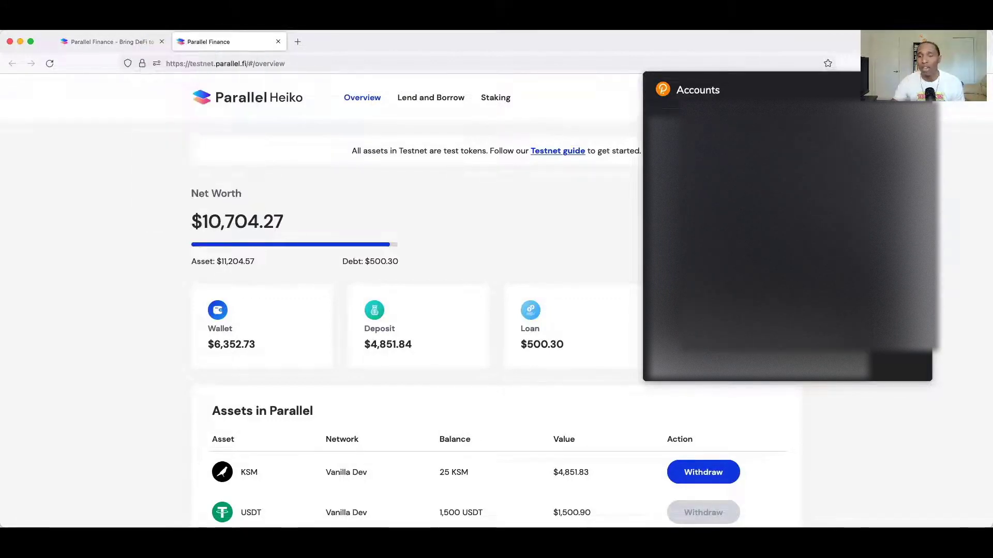
Connect the wallet account and scroll the Overview asset tables, including 50 KSM on Kusama Local Testnet
left_click(977, 244)
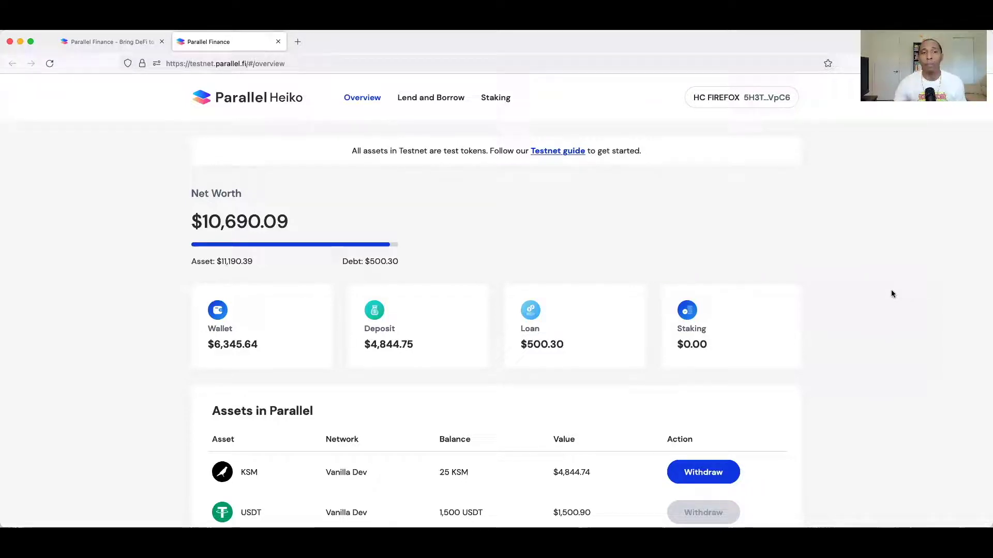
scroll(283, 193, "down", 1)
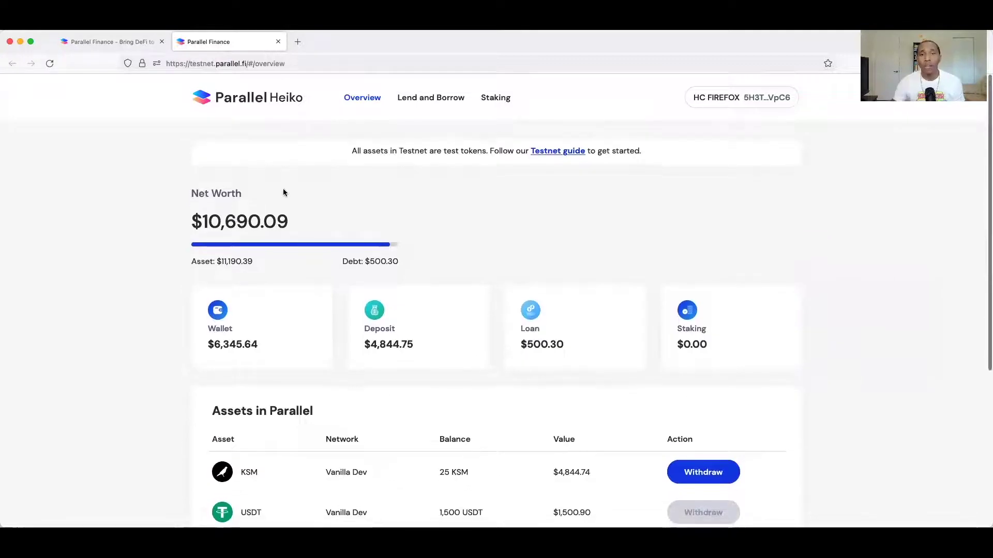
scroll(390, 203, "down", 2)
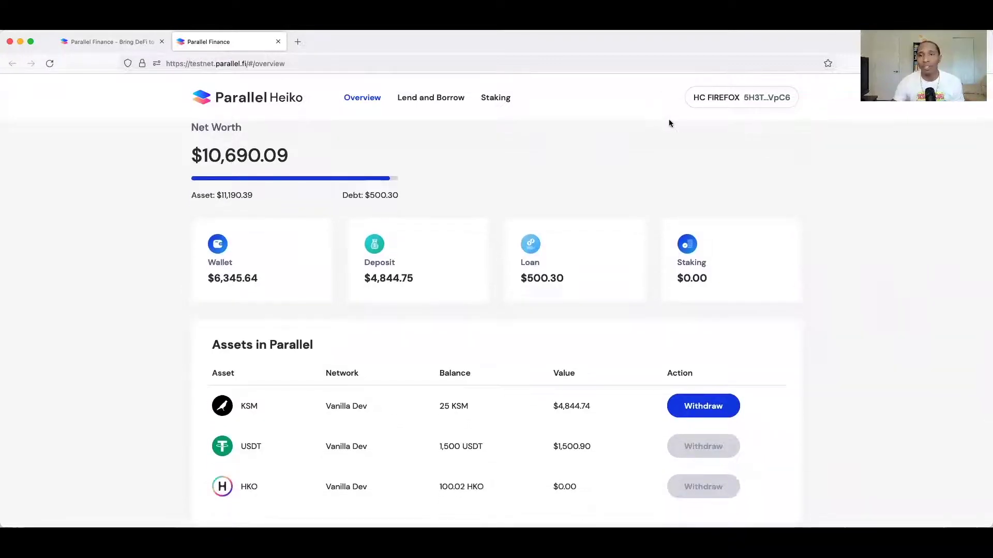
scroll(730, 167, "up", 2)
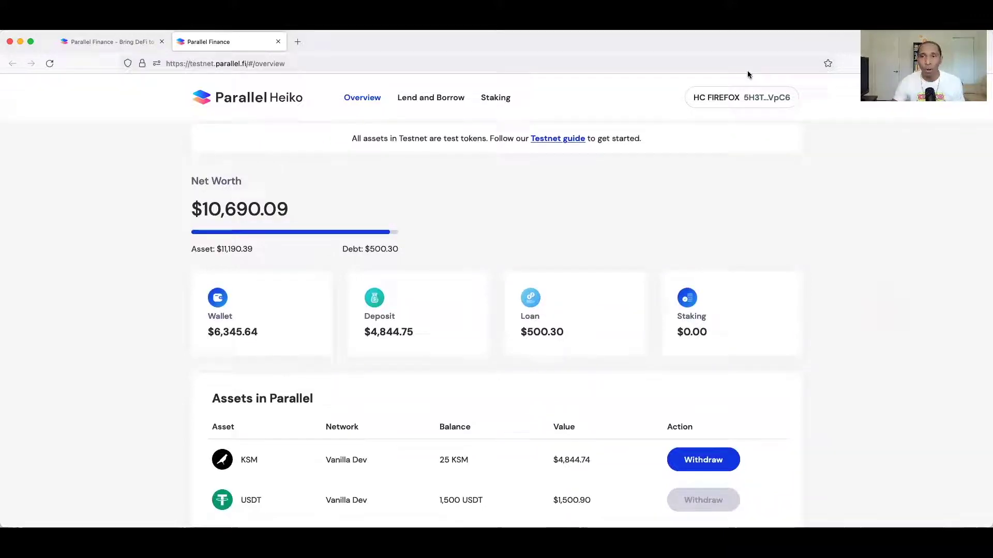
scroll(854, 267, "down", 5)
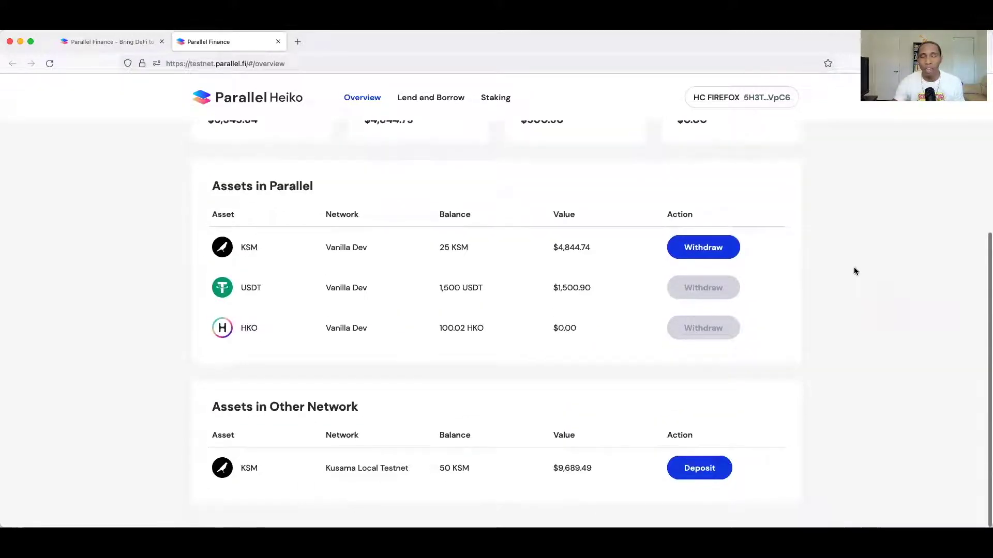
scroll(854, 271, "up", 1)
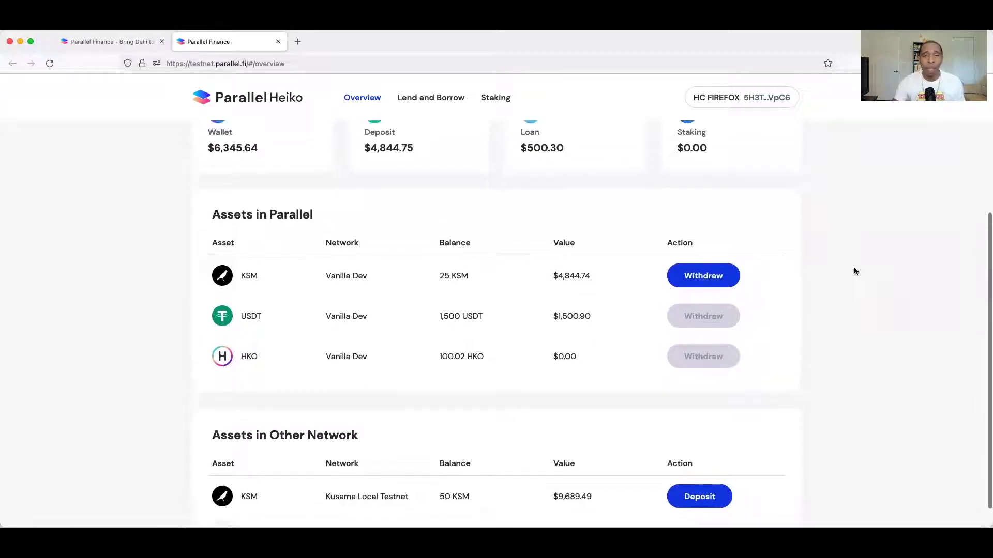
scroll(854, 271, "down", 1)
scroll(820, 266, "up", 1)
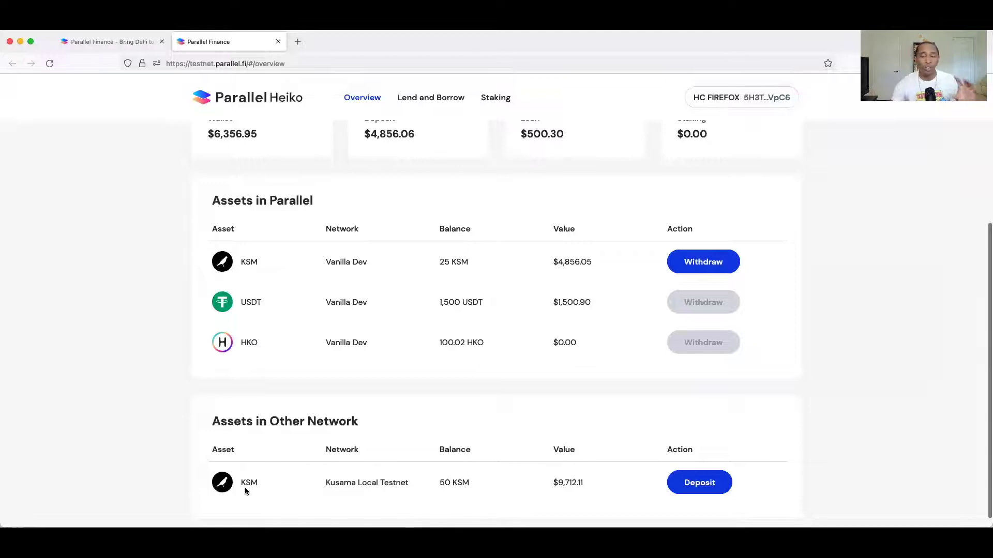
Deposit 25 of the 50 KSM on the Other Network row into Vanilla Dev and confirm
left_click(717, 489)
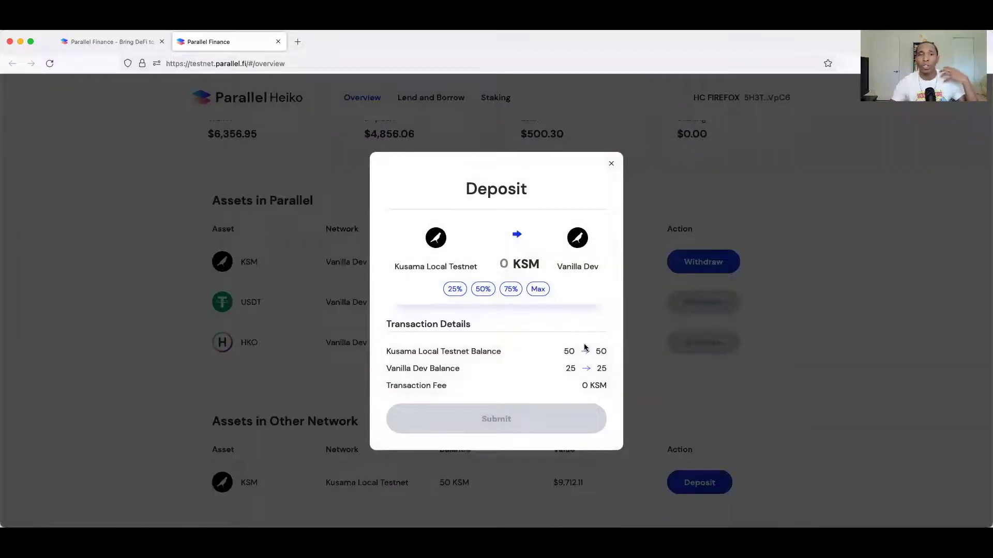
left_click(611, 166)
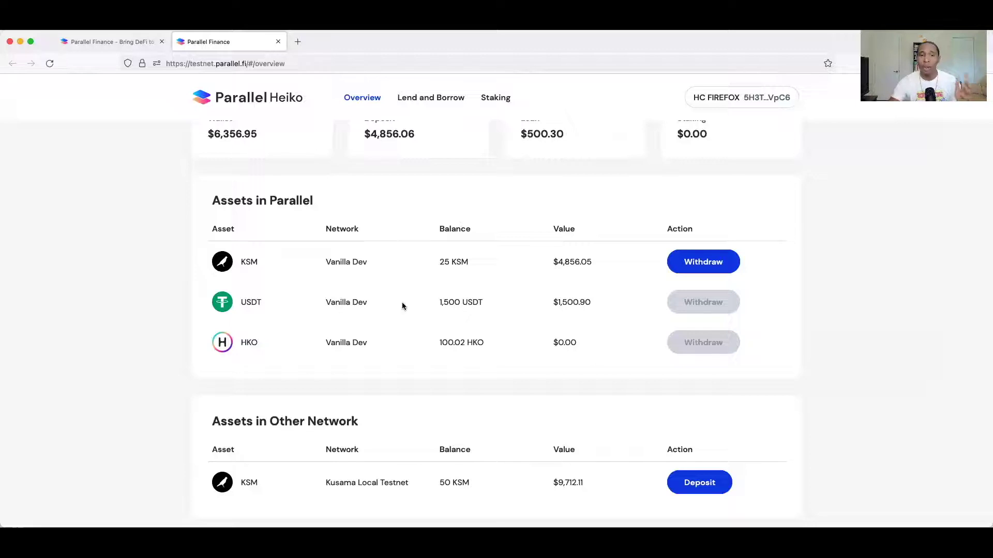
left_click(710, 483)
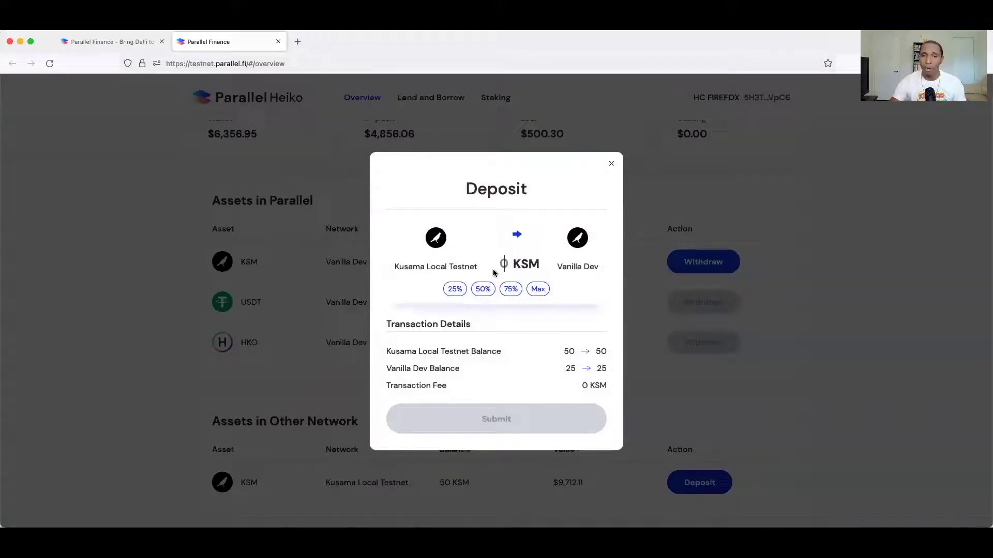
left_click(484, 289)
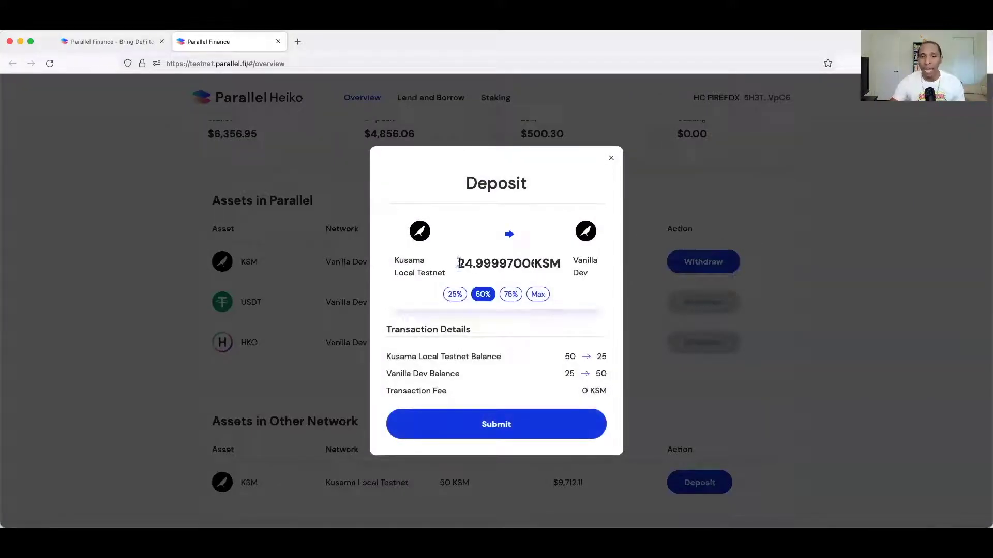
key("super+a")
type("25")
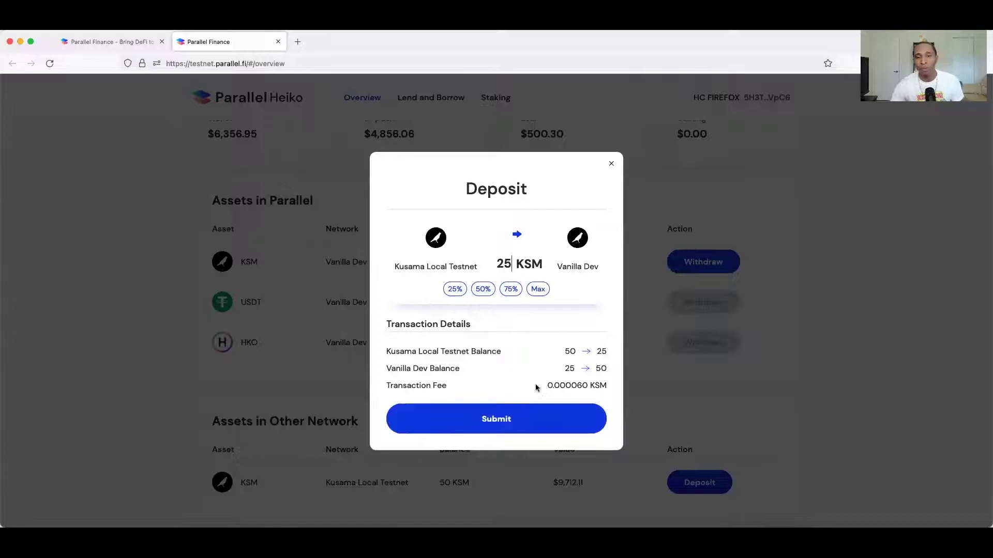
left_click(507, 425)
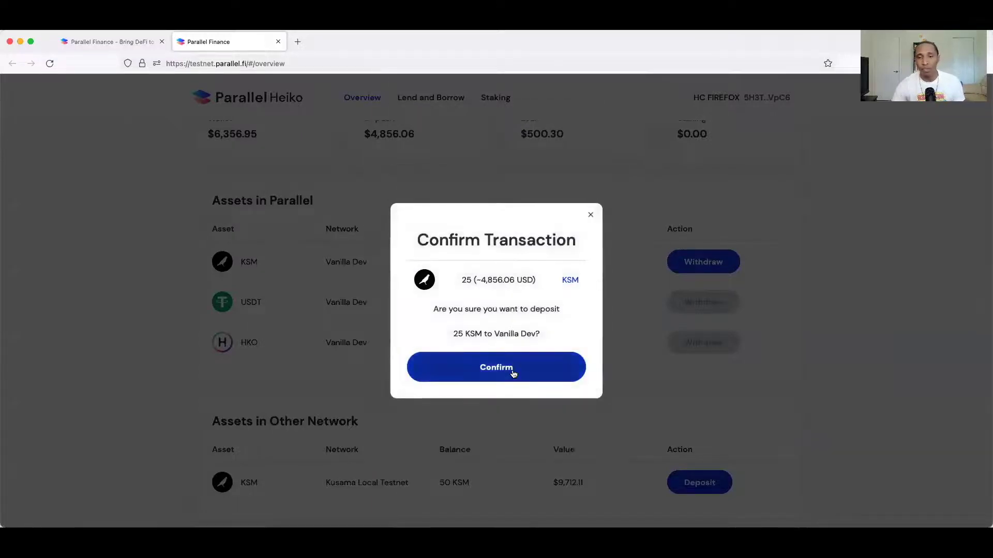
left_click(513, 371)
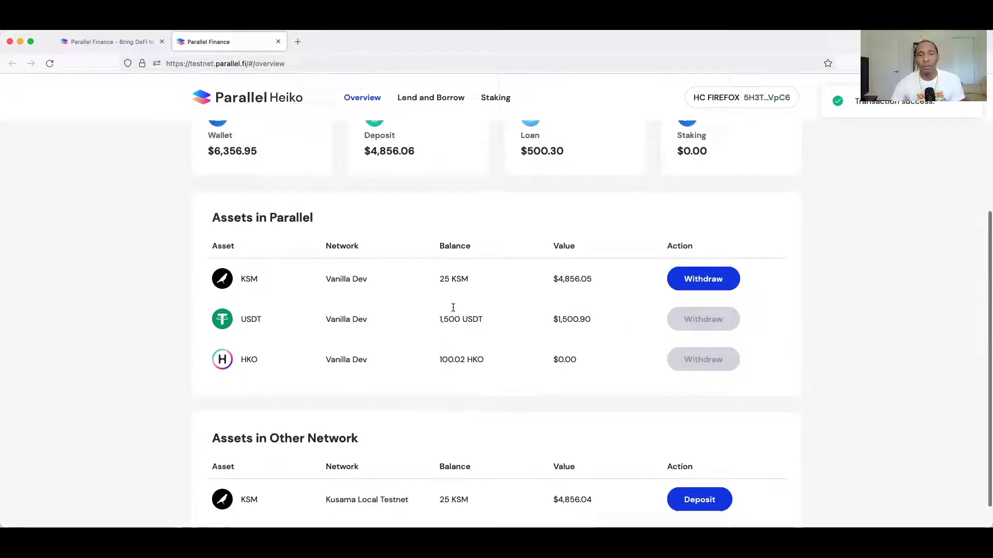
Reload the page and check that the tables show 25 KSM each on Vanilla Dev and Kusama Local Testnet
scroll(455, 311, "up", 5)
left_click(51, 63)
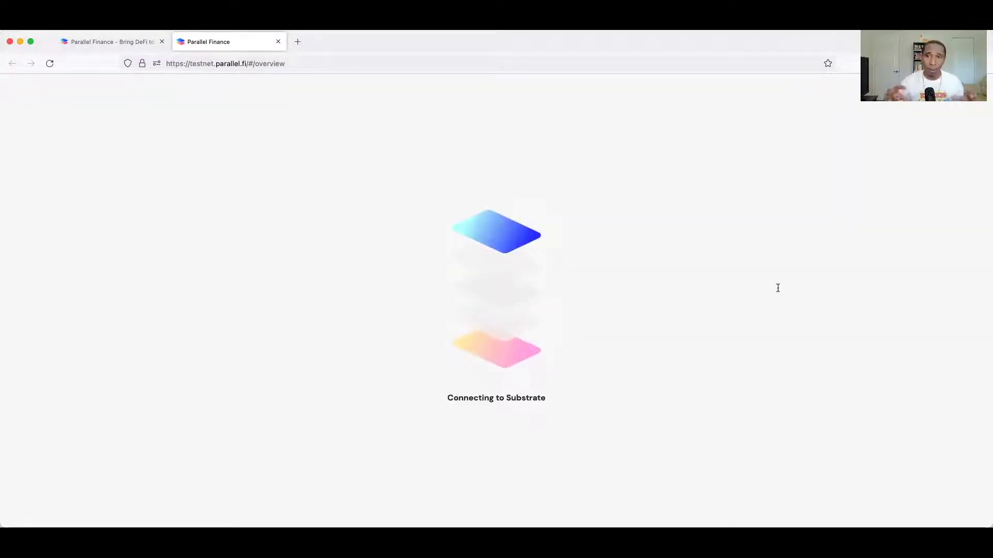
scroll(778, 287, "down", 2)
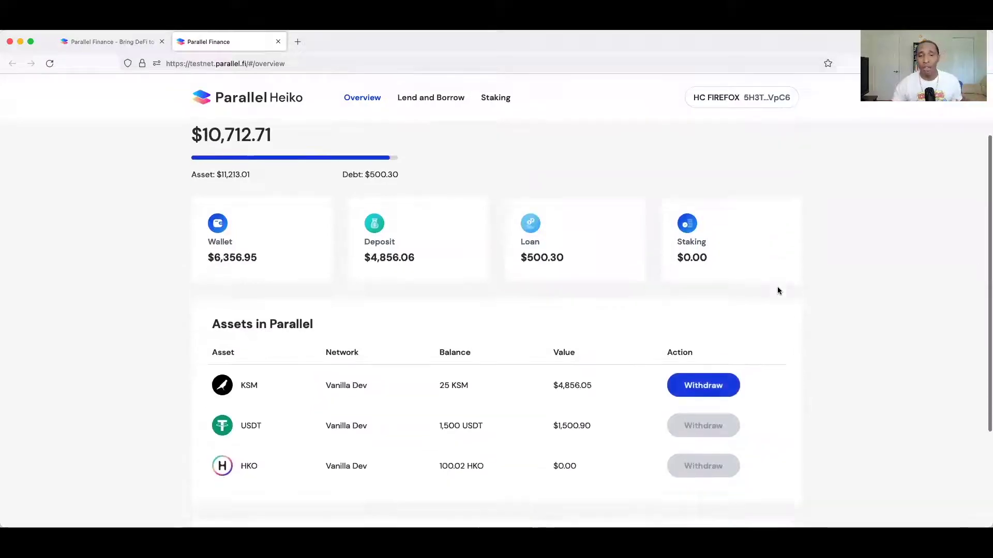
scroll(777, 291, "down", 3)
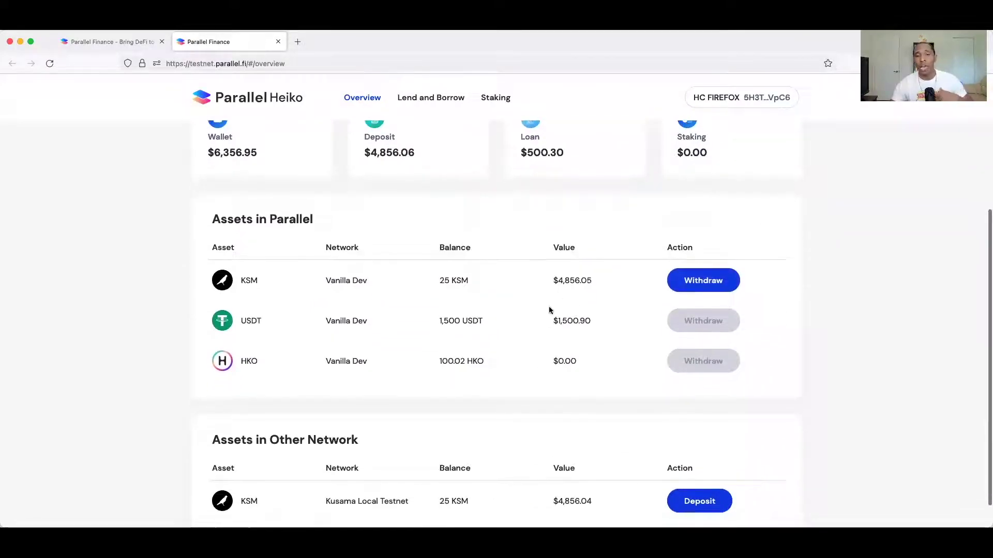
scroll(550, 310, "down", 1)
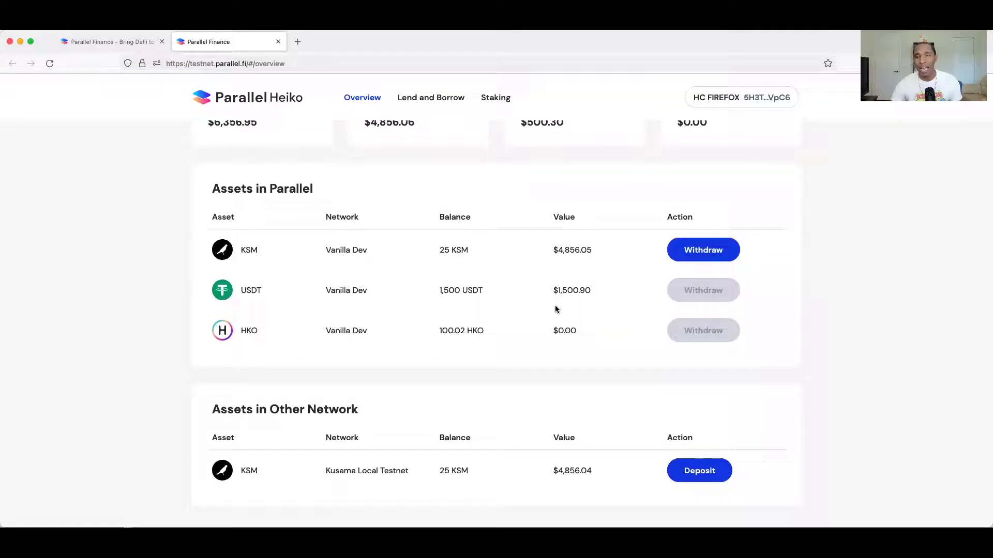
scroll(556, 309, "up", 5)
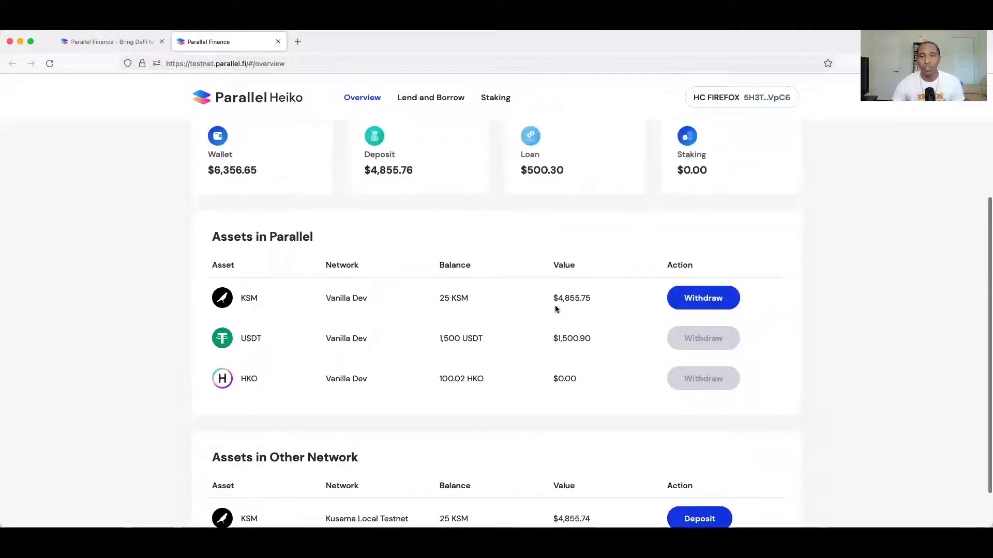
left_click(439, 99)
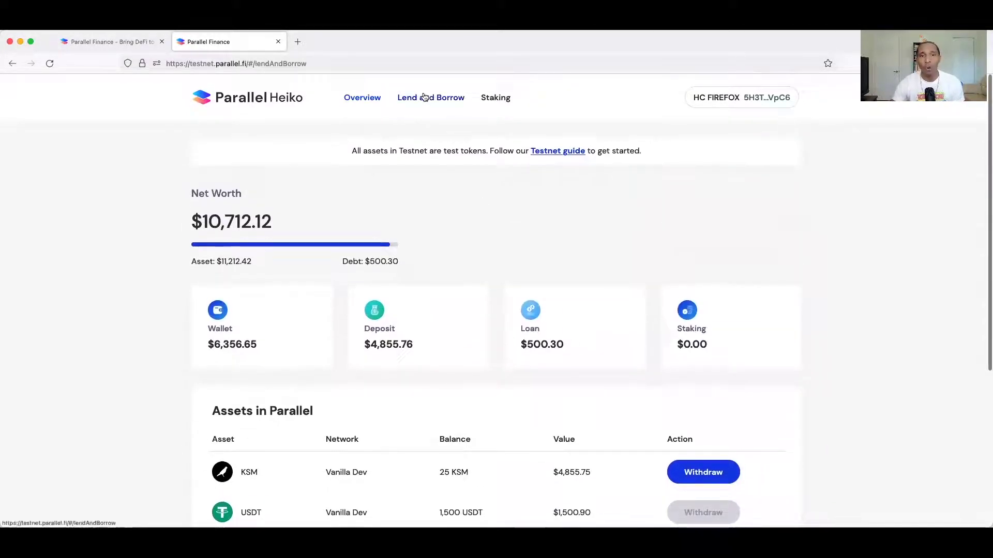
scroll(621, 281, "down", 5)
scroll(649, 303, "up", 2)
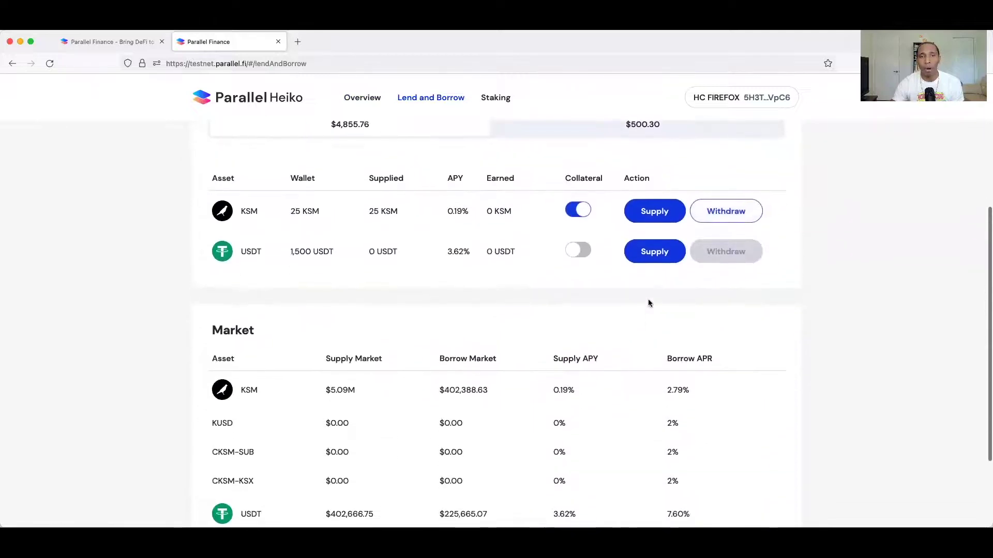
scroll(649, 303, "down", 2)
scroll(649, 303, "down", 1)
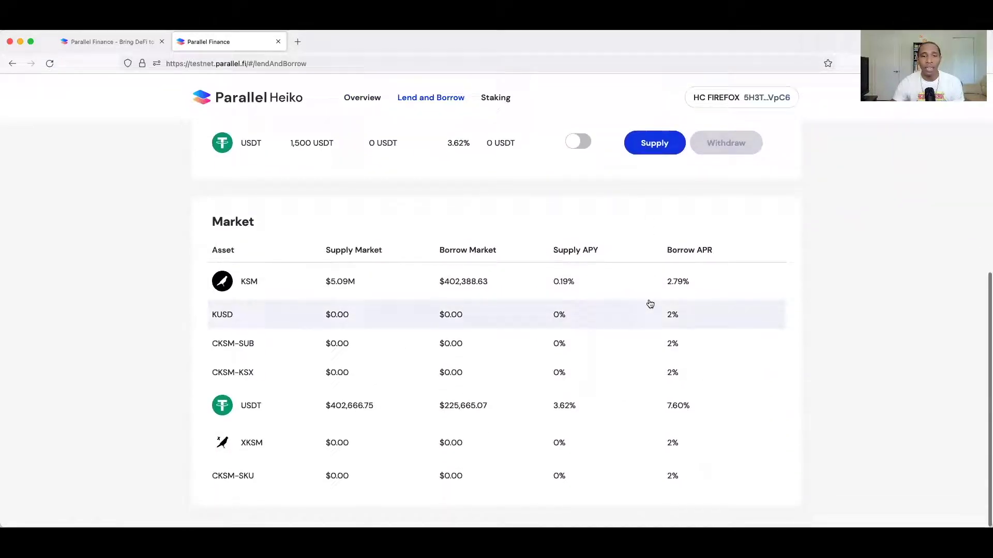
scroll(649, 303, "up", 5)
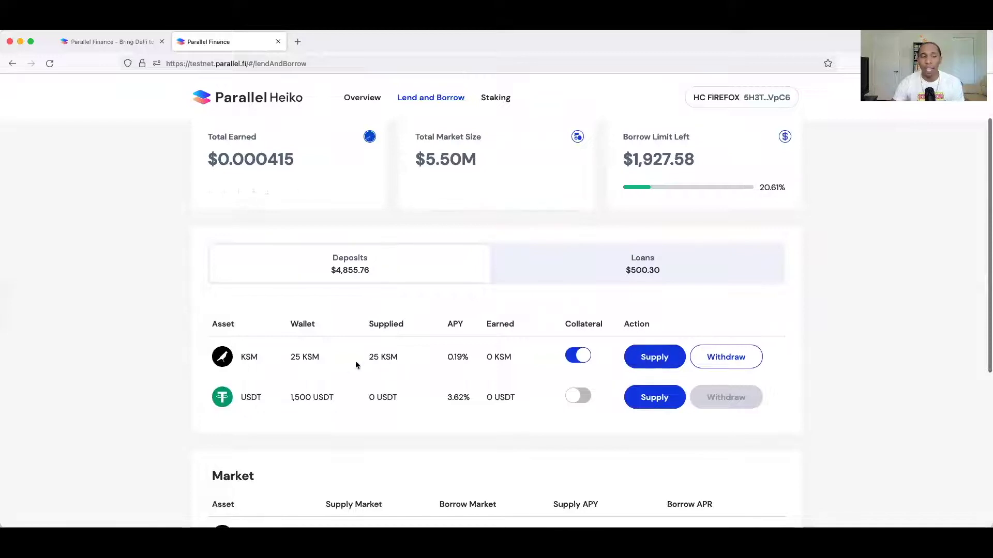
left_click(653, 356)
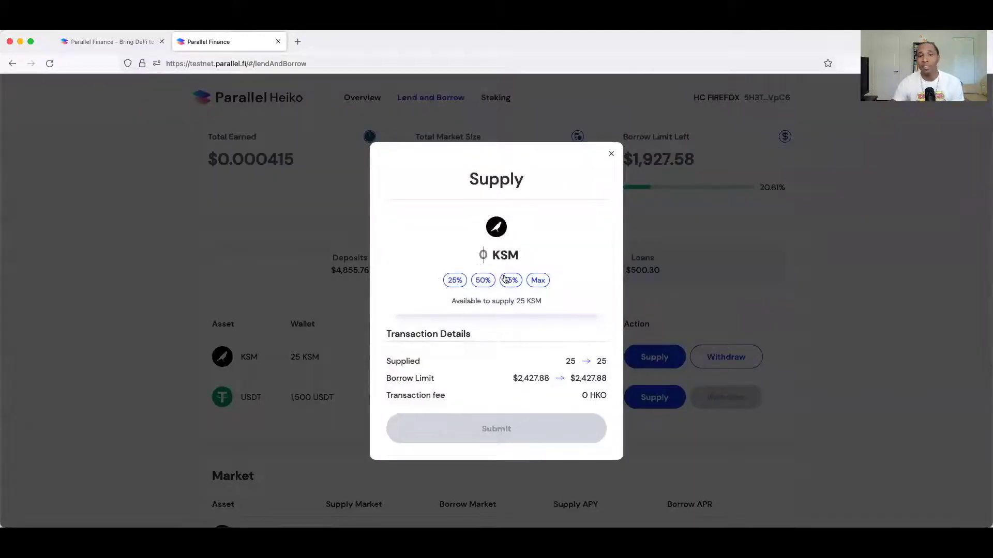
left_click(491, 280)
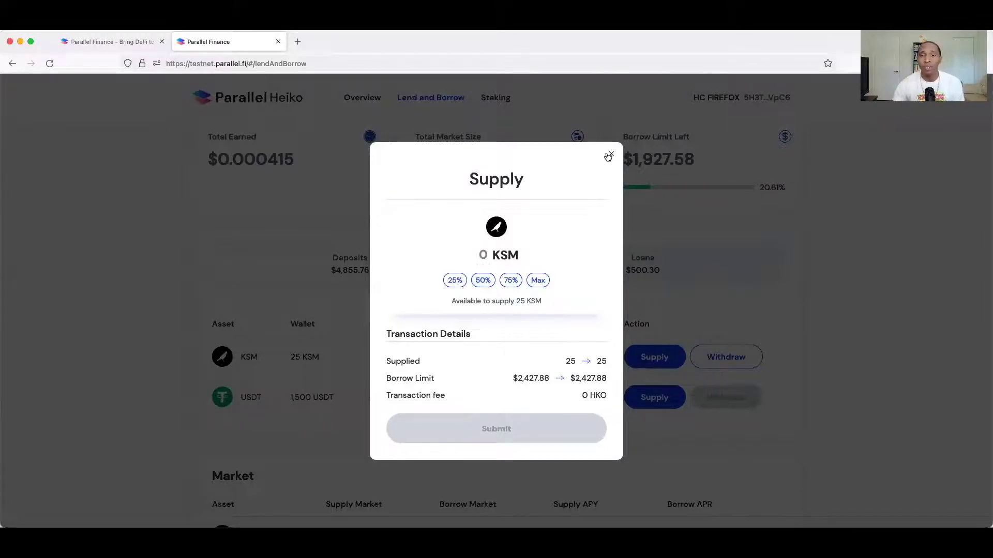
left_click(610, 156)
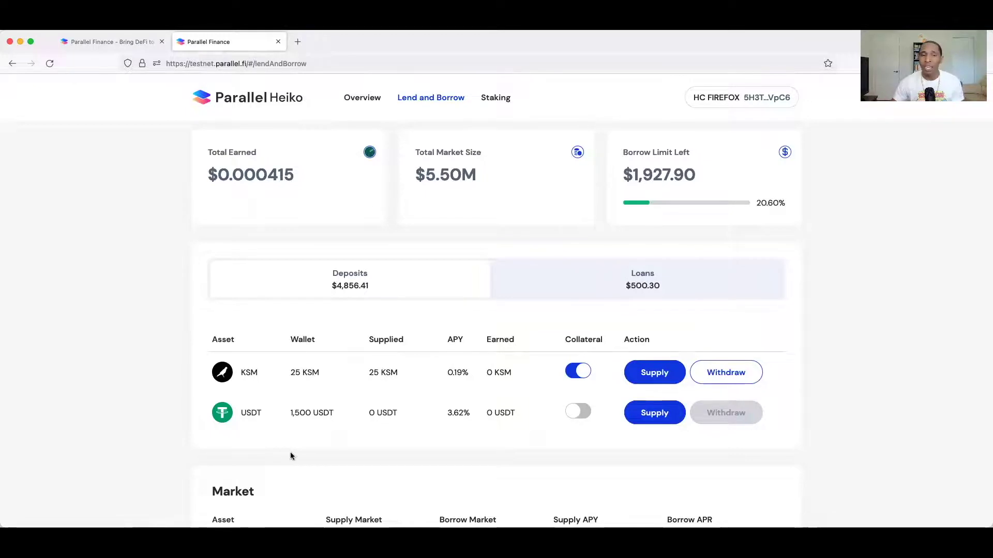
scroll(346, 405, "down", 1)
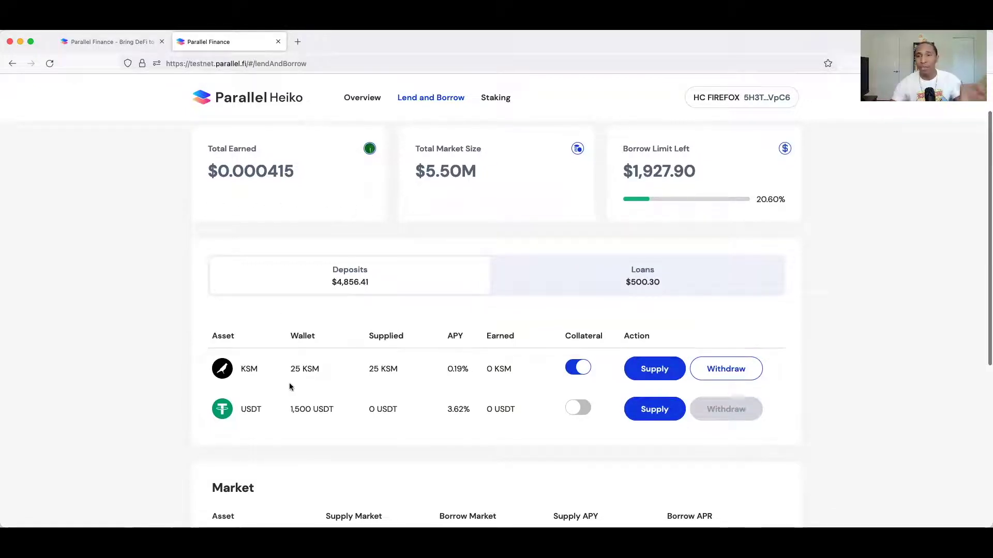
scroll(290, 372, "down", 2)
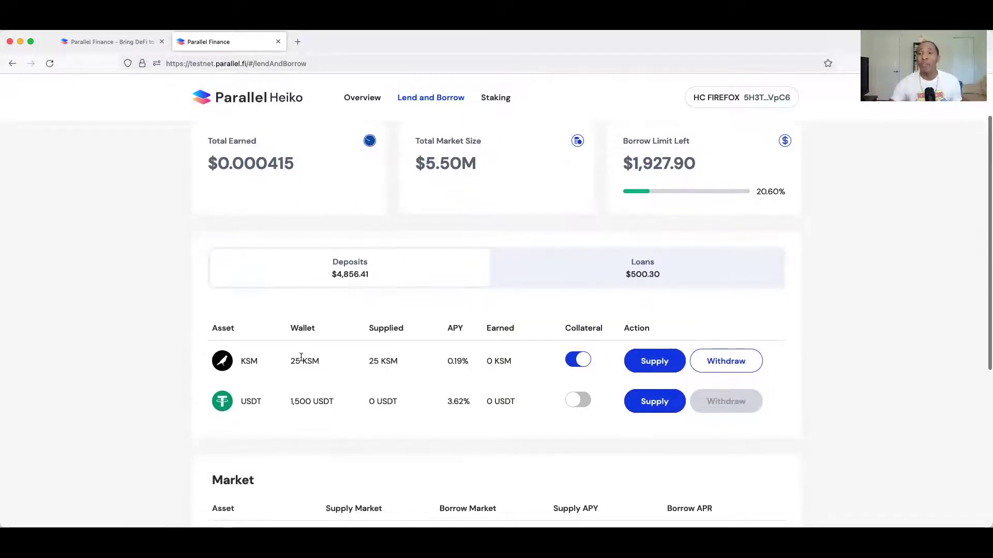
scroll(301, 357, "down", 2)
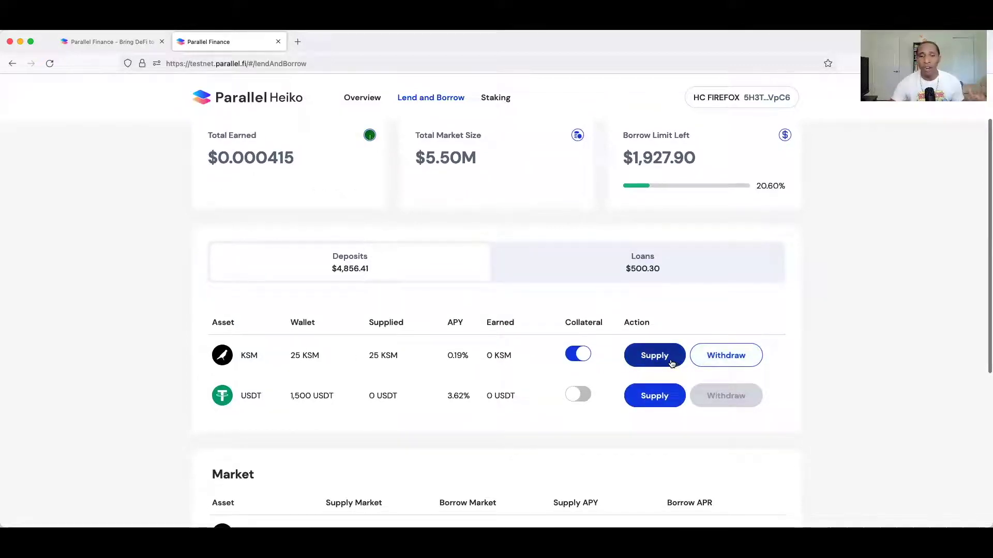
mouse_move(586, 393)
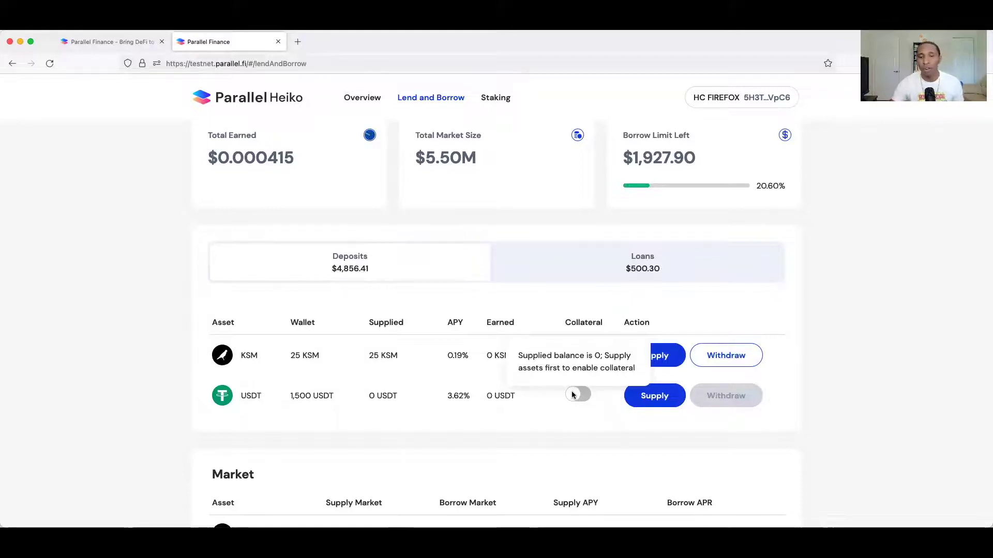
Supply 1000 USDT from the USDT row and confirm the transaction
left_click(657, 397)
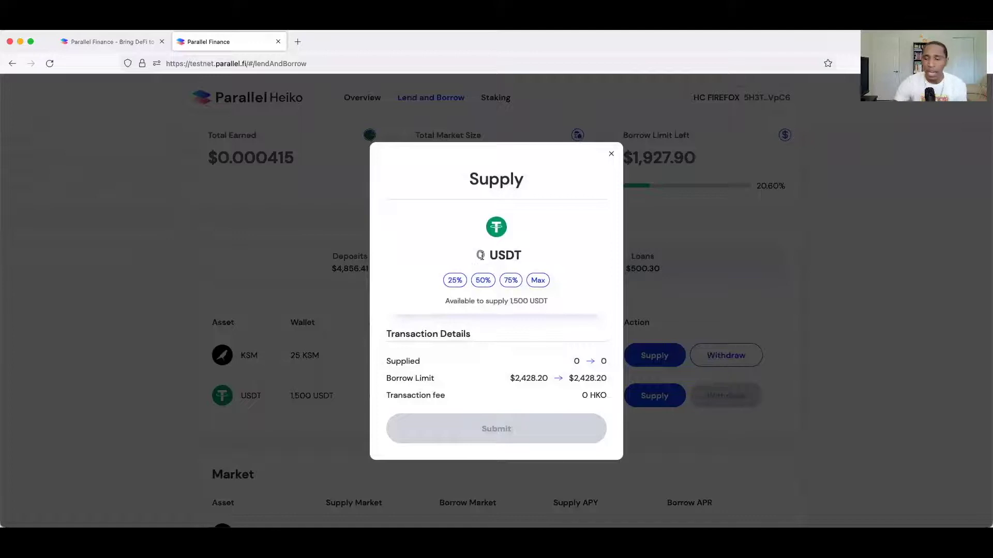
type("10")
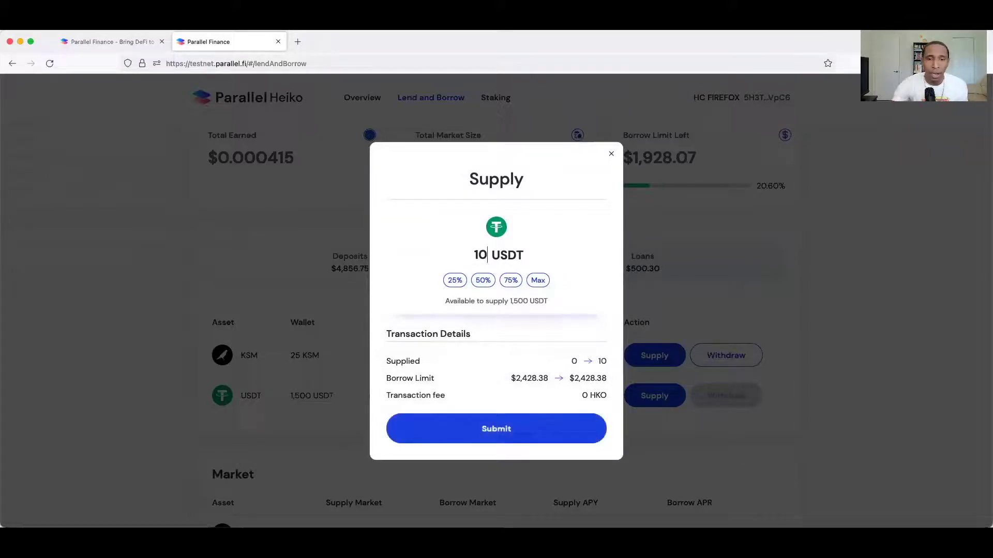
type("00")
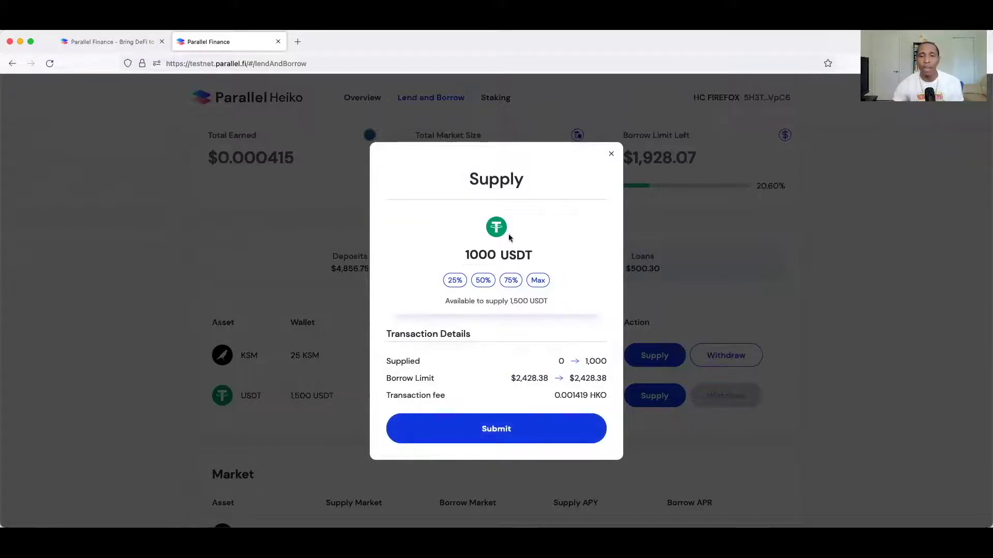
left_click(512, 433)
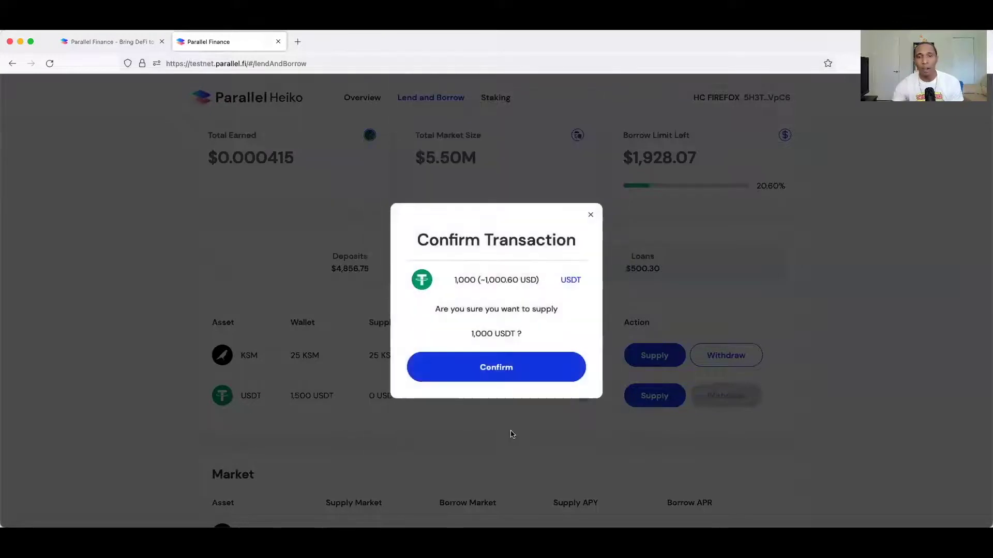
left_click(523, 371)
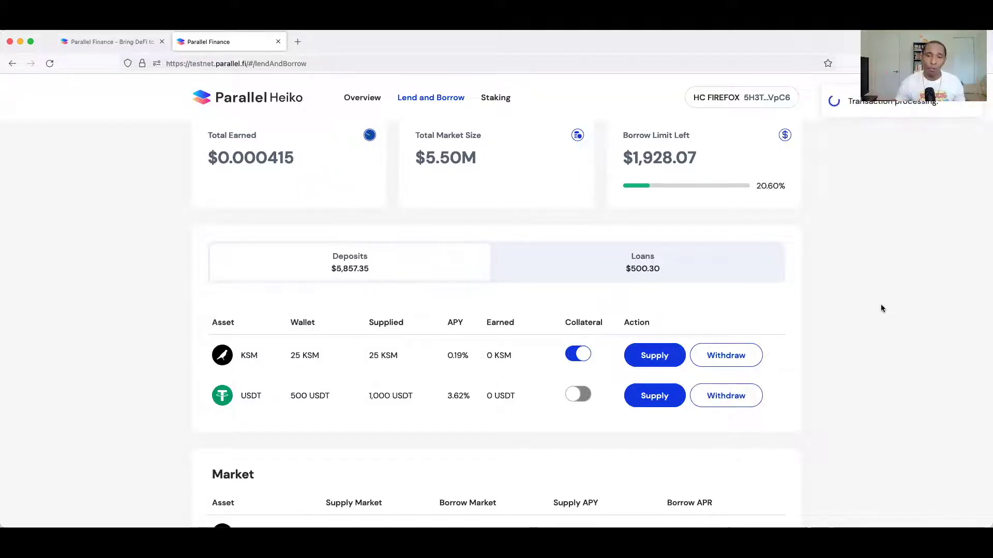
Turn on USDT as collateral and approve the transaction in the wallet
left_click(578, 395)
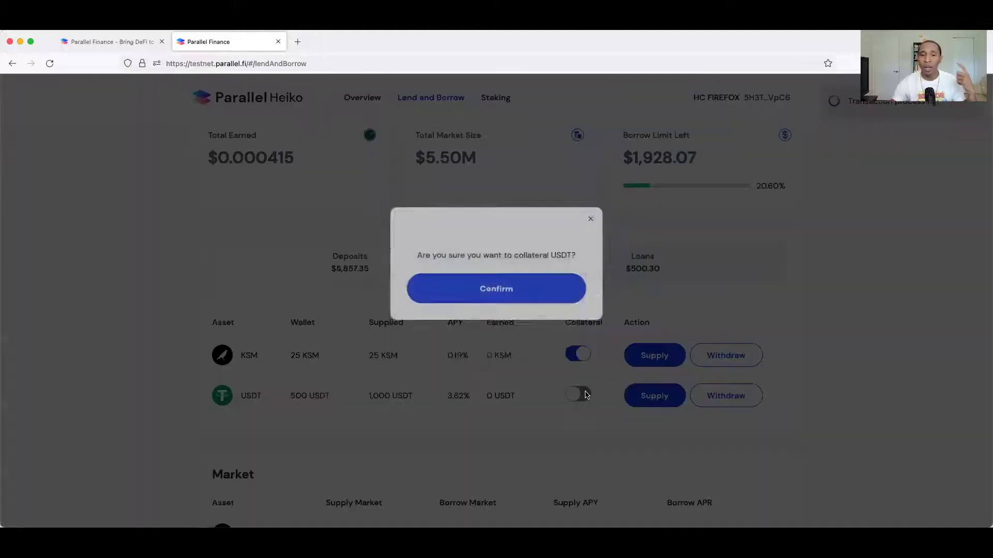
left_click(506, 334)
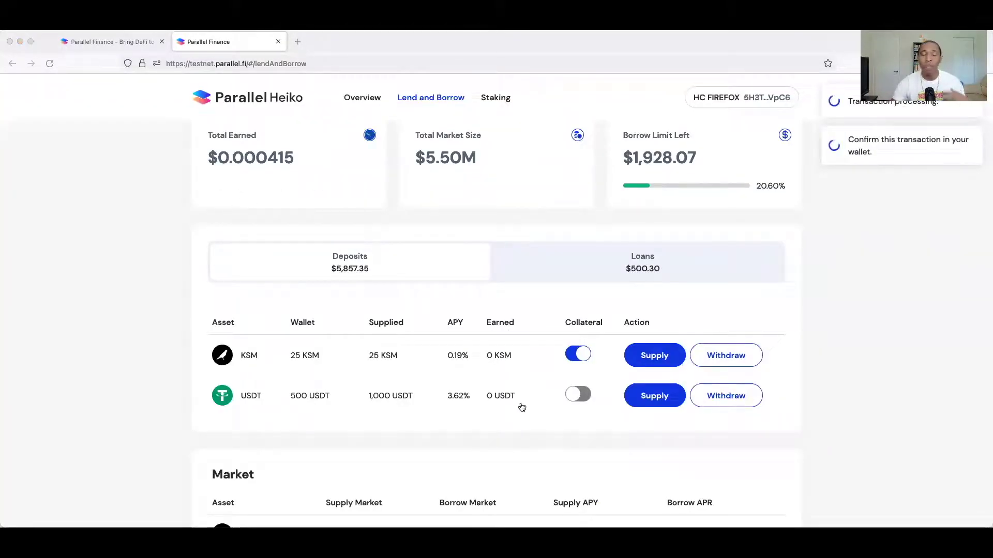
key("Return")
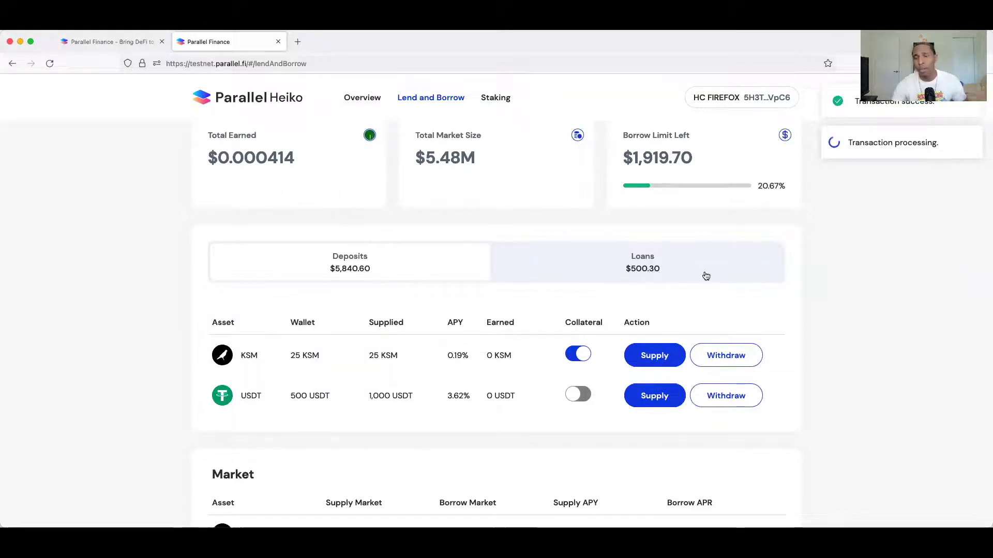
Review the $2,420.00 borrow limit left and switch to the Loans view
scroll(640, 273, "up", 1)
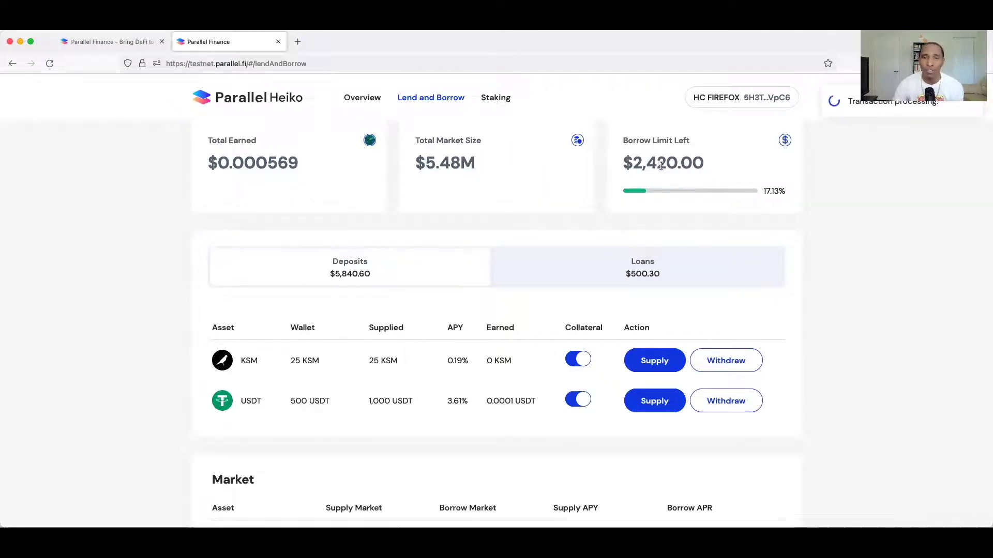
scroll(951, 422, "down", 3)
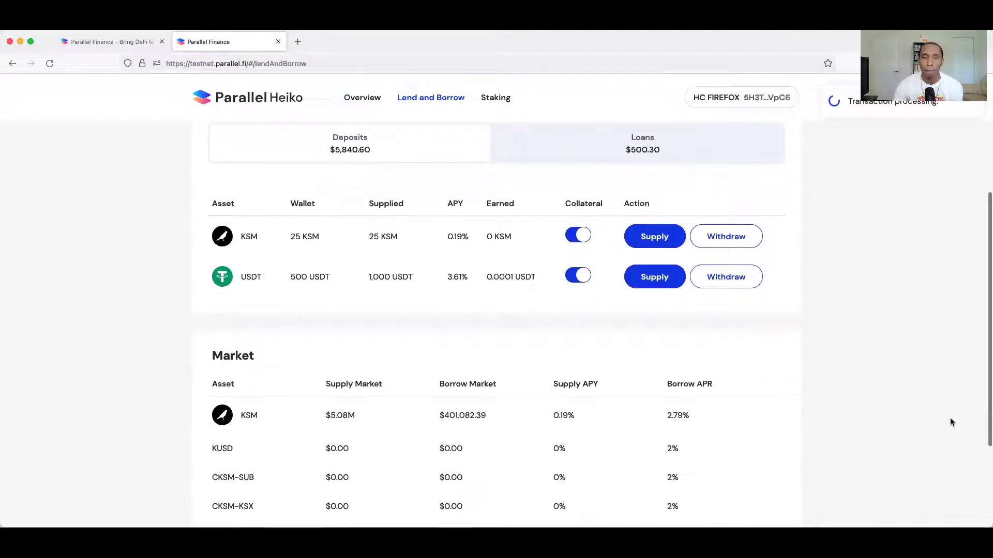
scroll(950, 422, "down", 1)
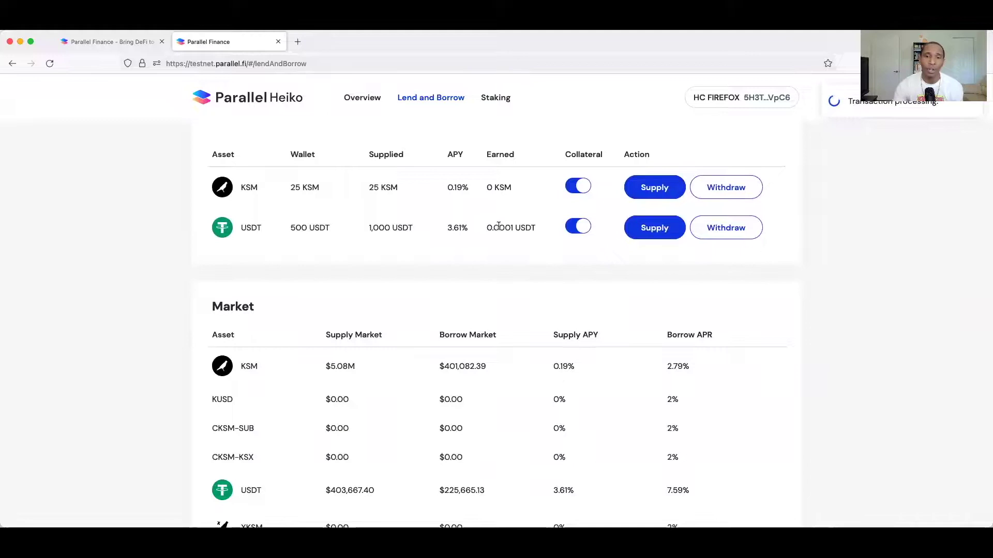
scroll(626, 364, "down", 2)
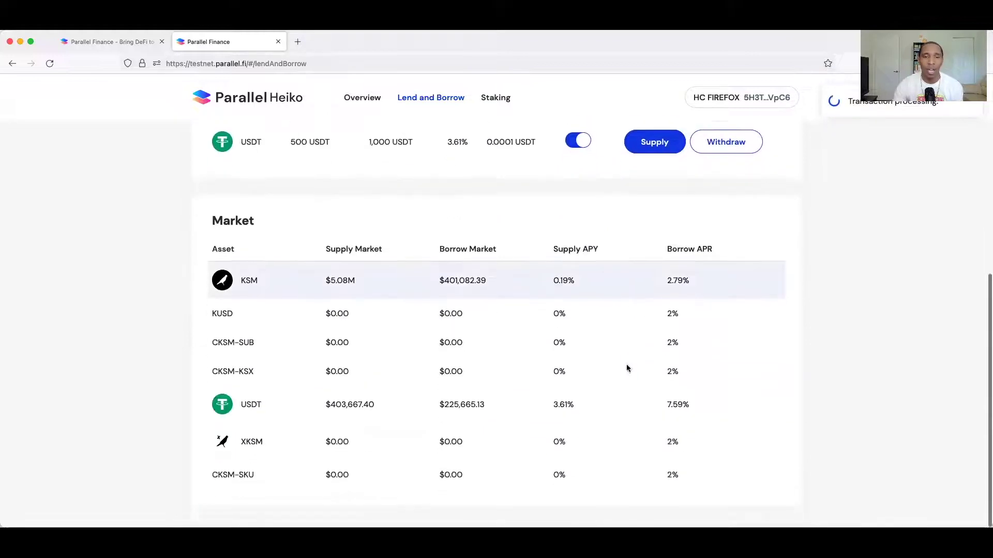
scroll(626, 364, "up", 8)
scroll(625, 364, "down", 2)
scroll(625, 366, "up", 2)
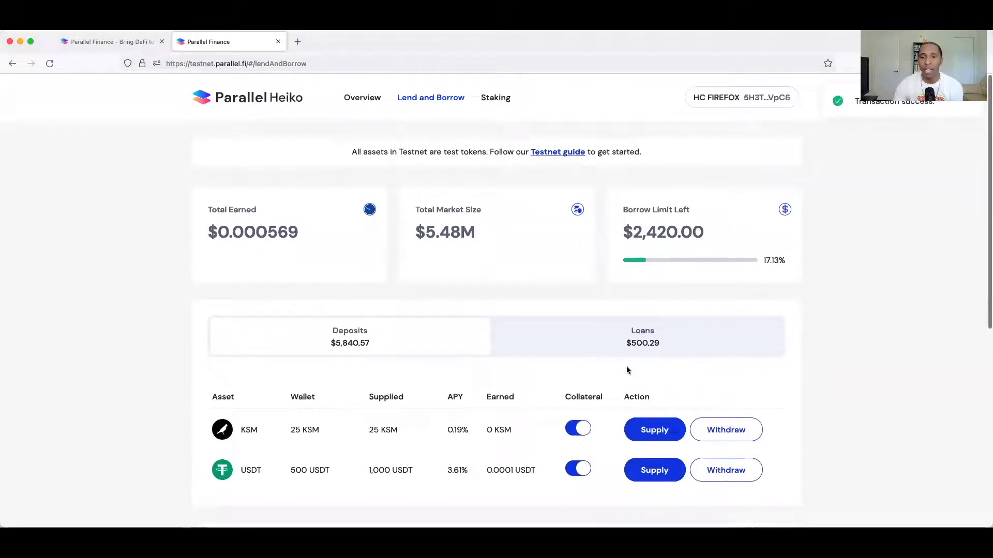
left_click(640, 340)
Borrow 10 KSM from the KSM row and confirm the transaction
scroll(776, 370, "down", 5)
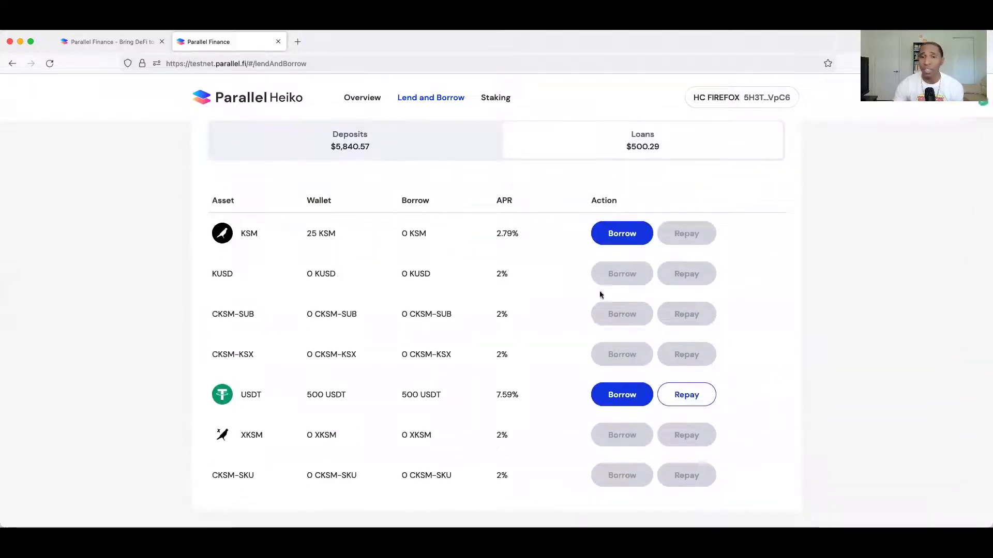
left_click(615, 236)
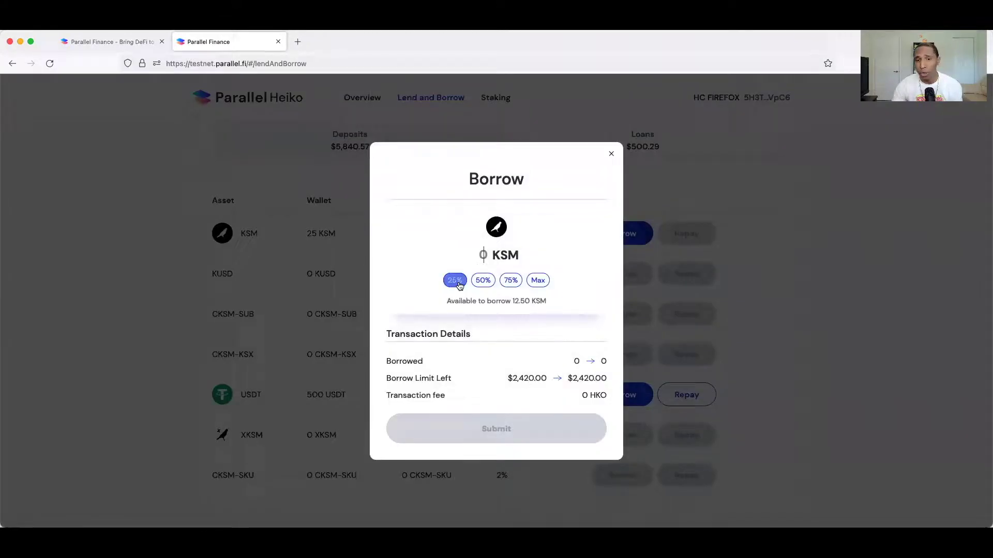
left_click(484, 256)
type("10")
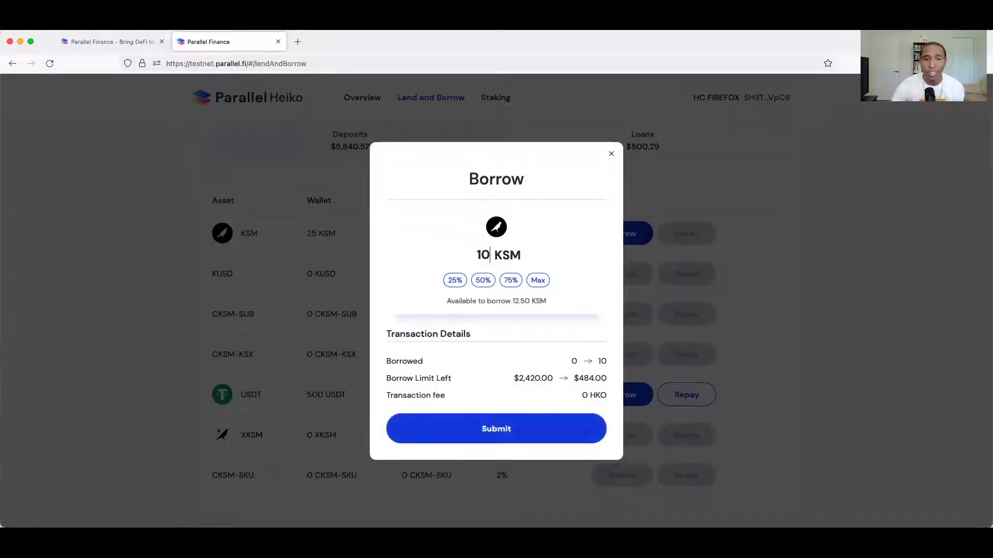
left_click(507, 429)
left_click(443, 369)
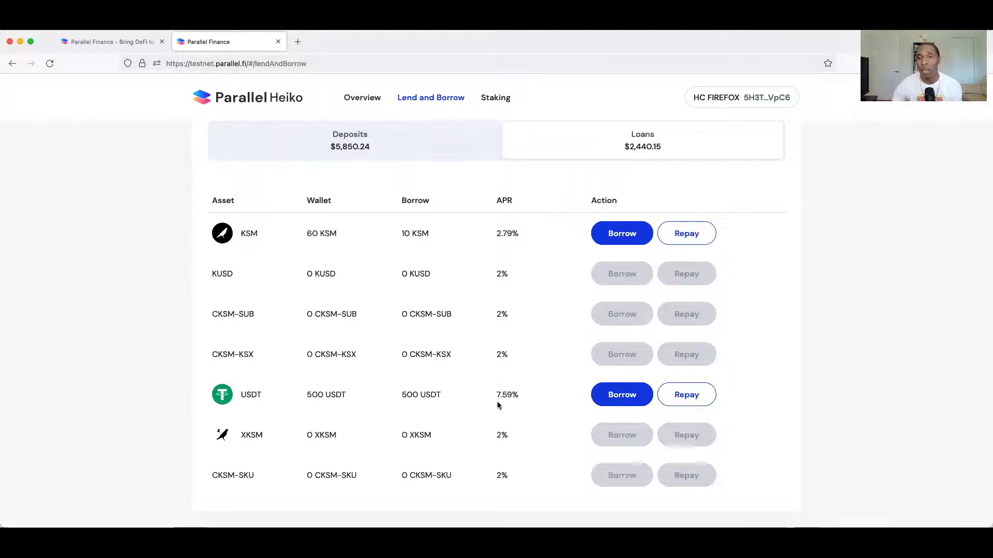
Attempt to repay the full 500 USDT loan, which fails with a BalanceLow error
left_click(685, 398)
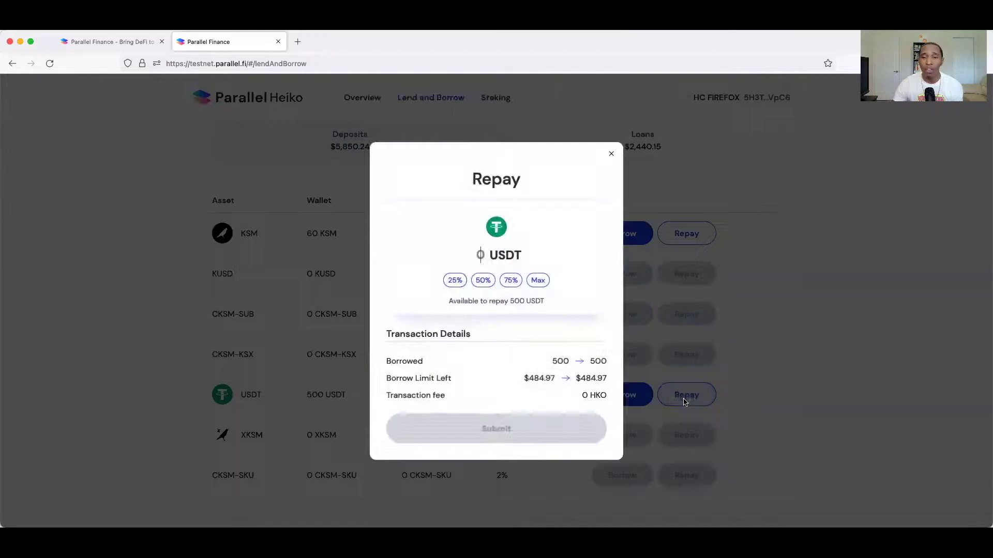
left_click(537, 281)
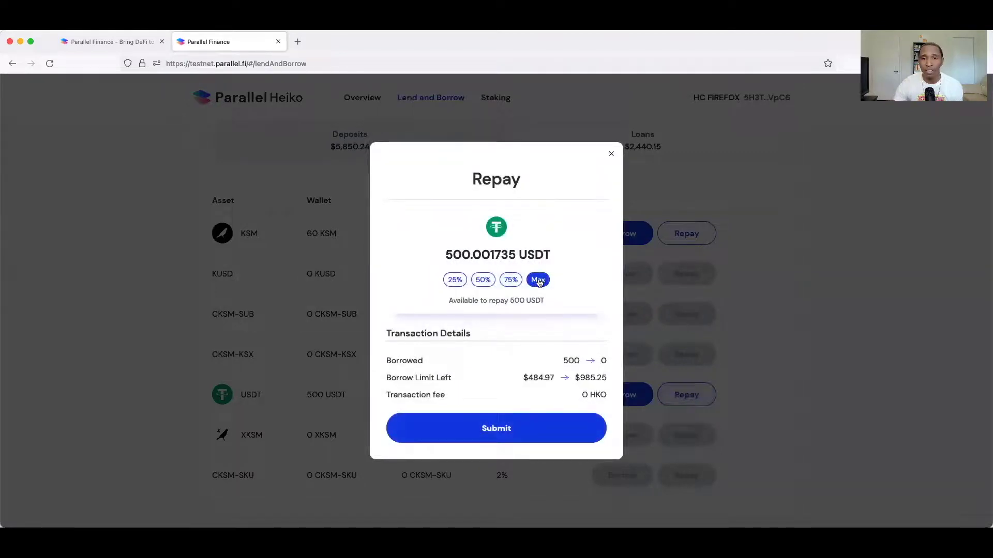
left_click(532, 434)
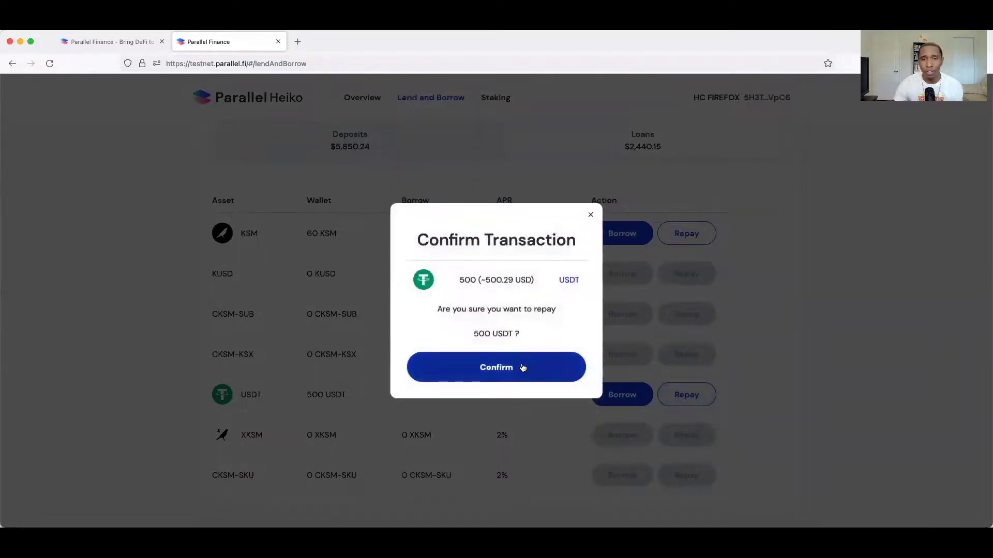
left_click(522, 368)
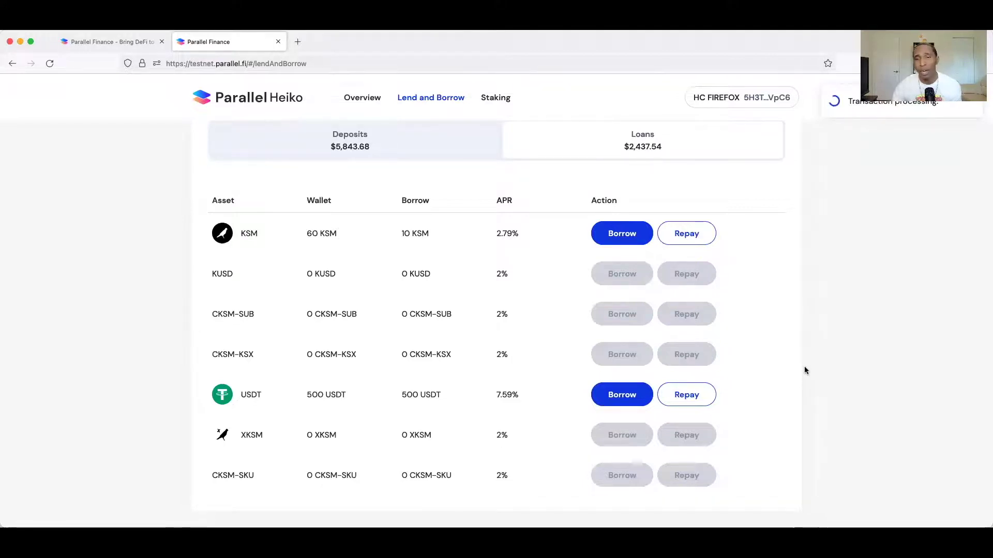
scroll(805, 370, "up", 3)
scroll(805, 370, "up", 4)
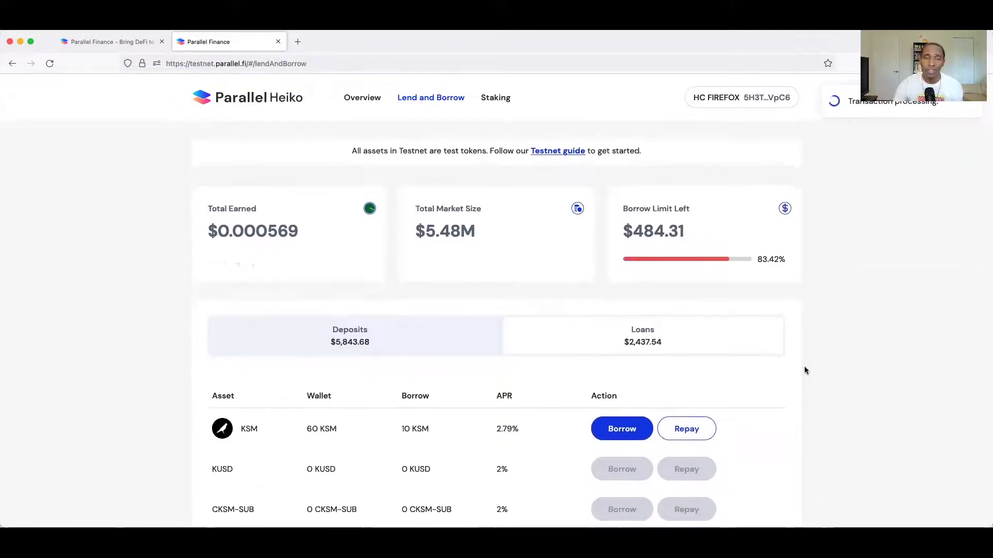
scroll(805, 370, "down", 14)
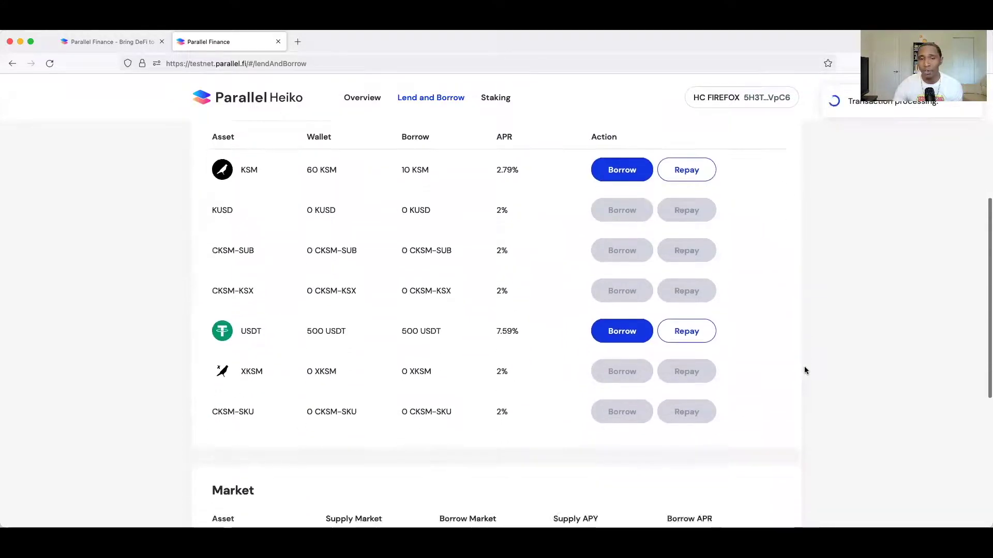
scroll(805, 370, "down", 6)
scroll(805, 370, "up", 20)
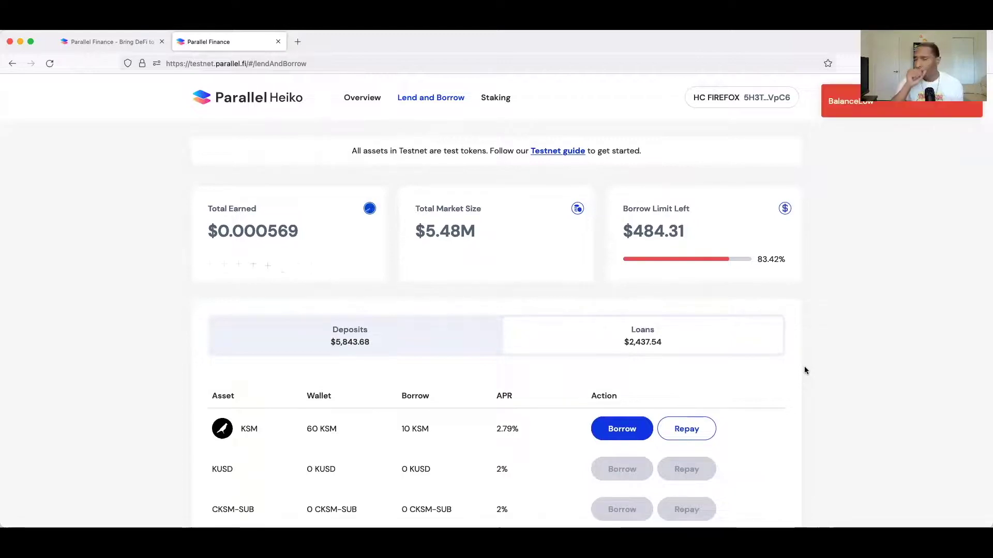
Open the USDT repay form and try the 50%, 75% and Max amount presets
scroll(826, 325, "down", 5)
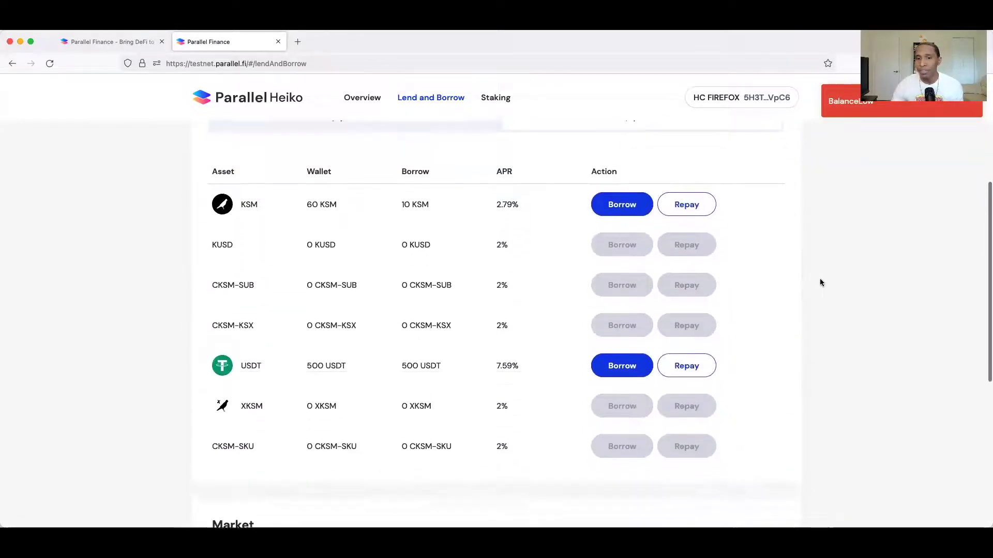
scroll(739, 357, "up", 1)
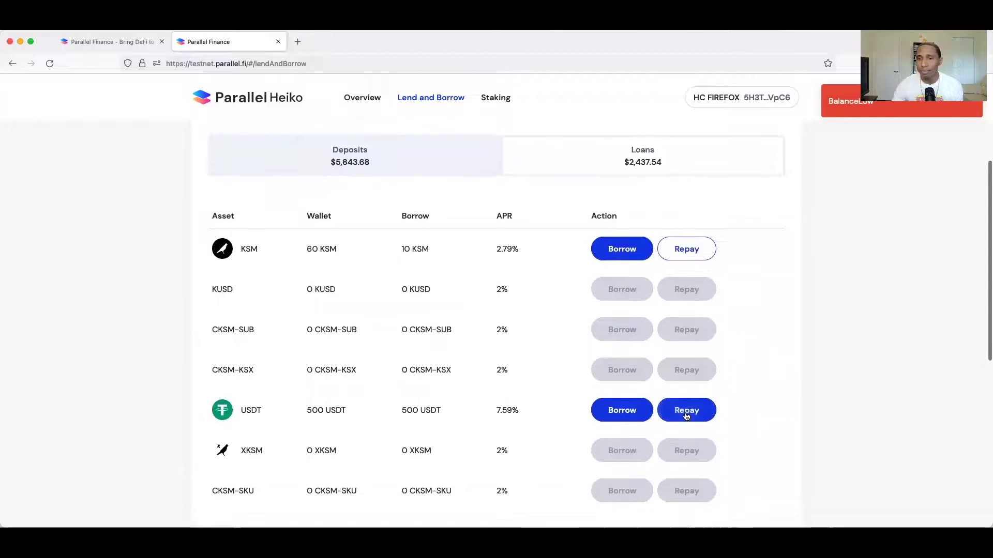
scroll(725, 405, "up", 3)
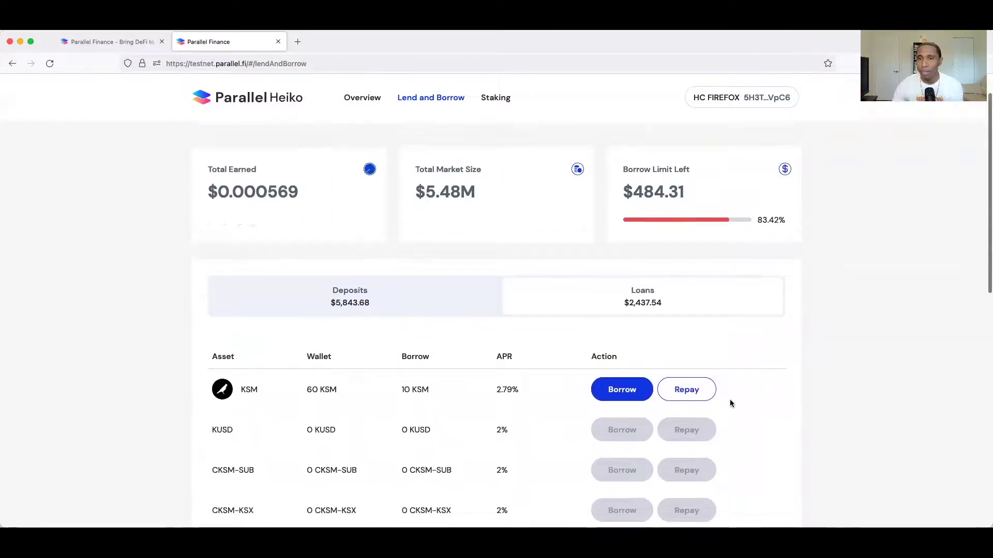
scroll(730, 404, "down", 3)
left_click(683, 407)
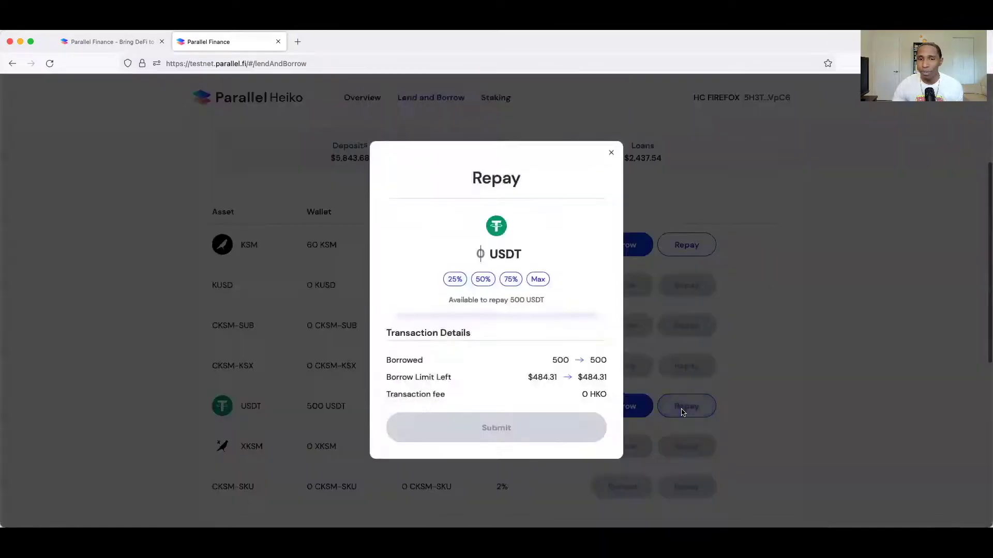
left_click(483, 280)
left_click(510, 280)
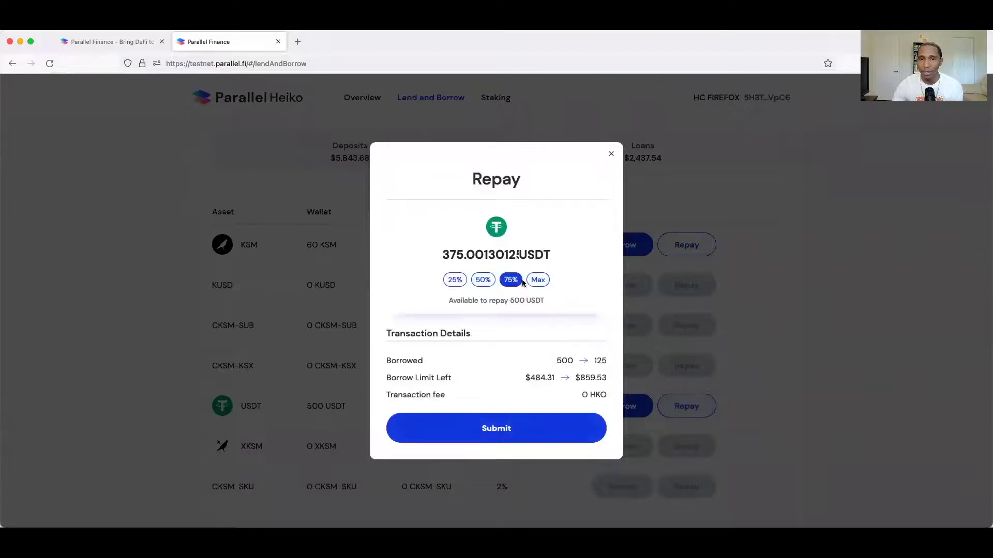
left_click(528, 282)
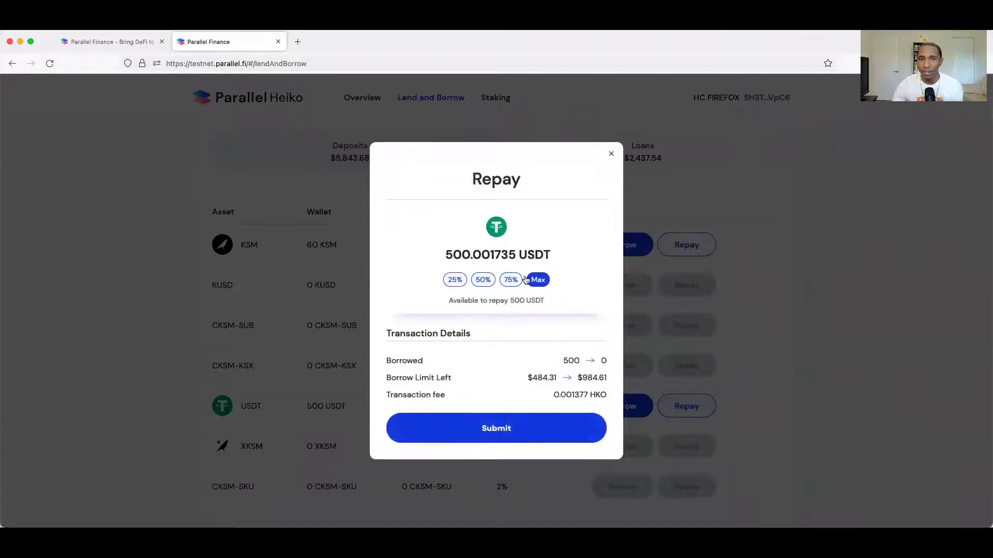
Replace the repayment amount with 500 USDT, then submit and confirm it
double_click(454, 254)
key("BackSpace")
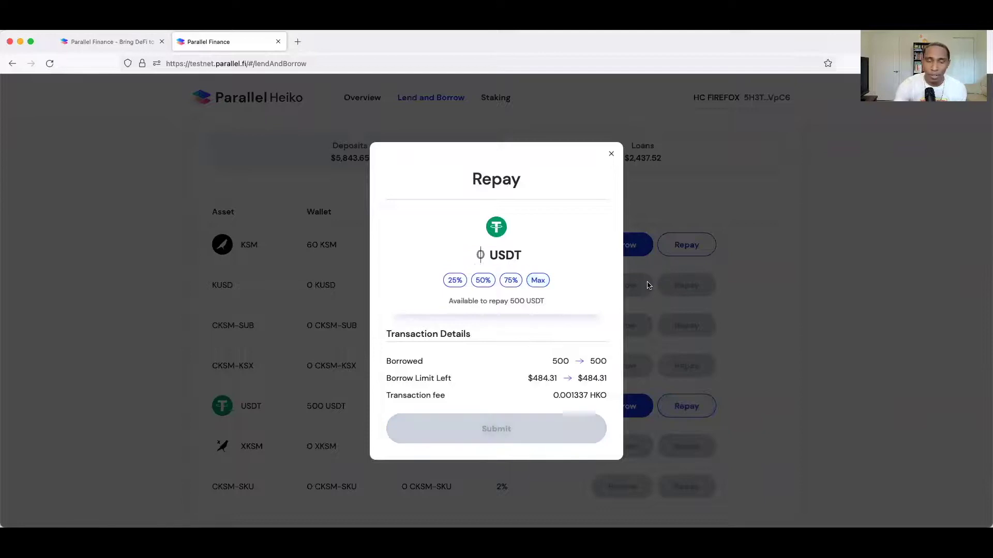
type("500")
left_click(552, 427)
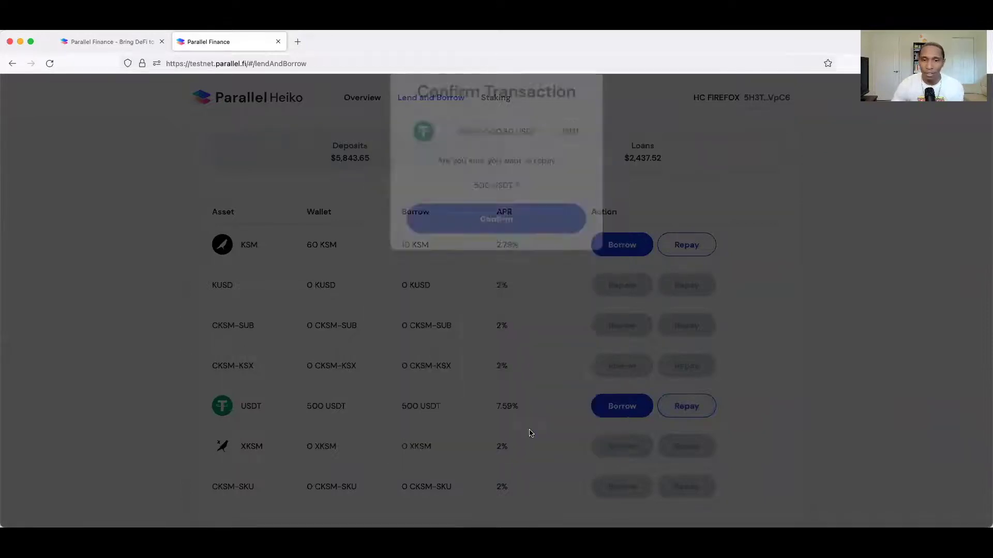
left_click(514, 372)
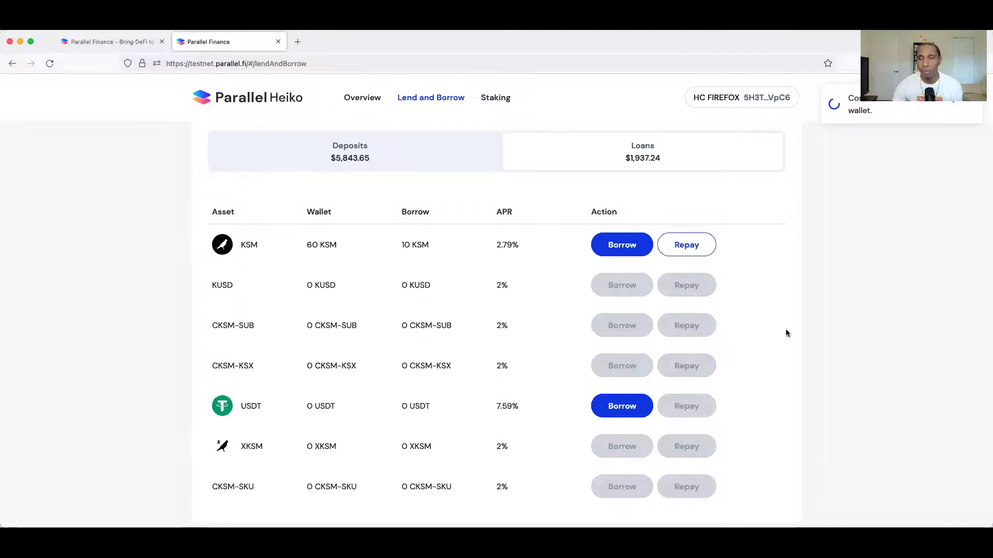
scroll(786, 333, "up", 5)
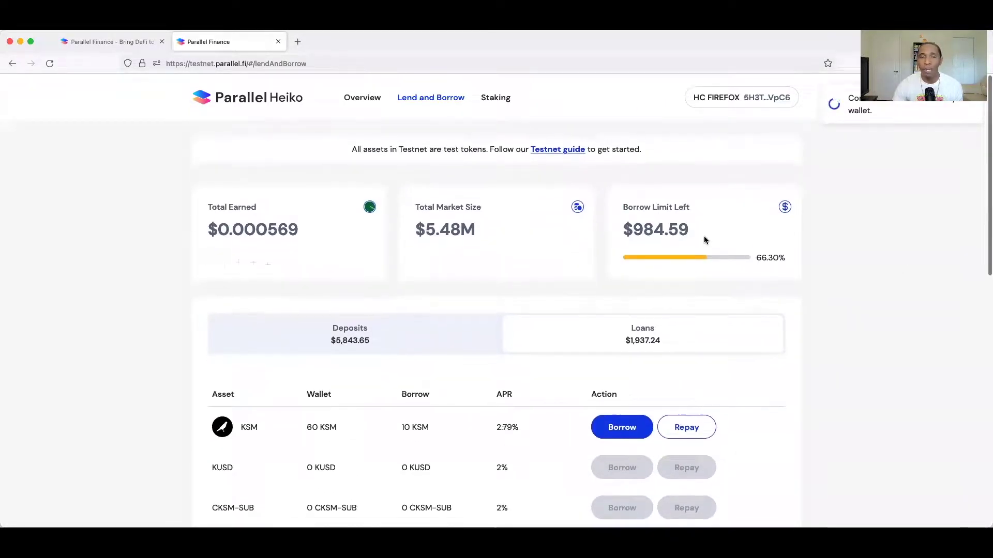
On the Staking page, try 75% then 50% stake amounts, both 0, and view Validator Sets
left_click(495, 98)
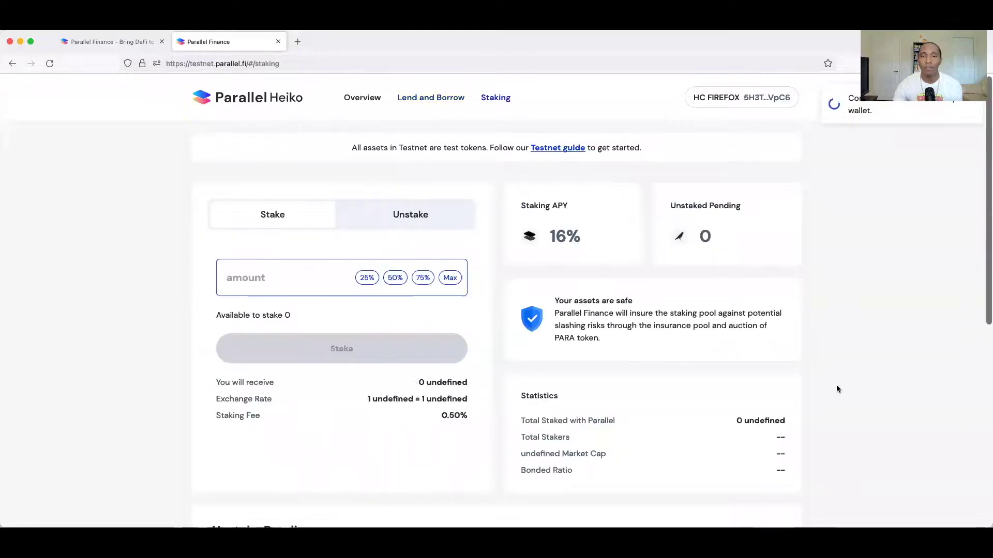
scroll(942, 386, "down", 3)
scroll(941, 385, "up", 3)
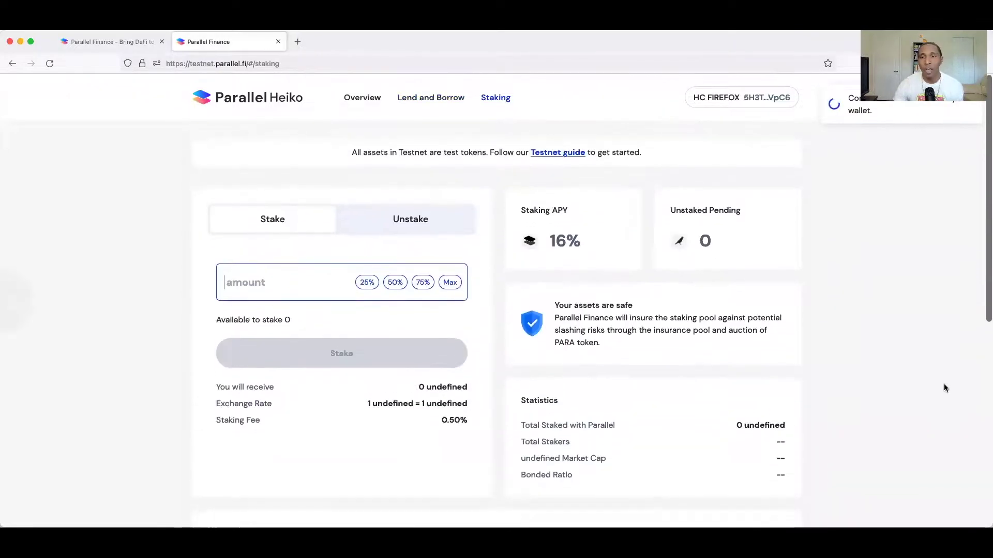
left_click(259, 291)
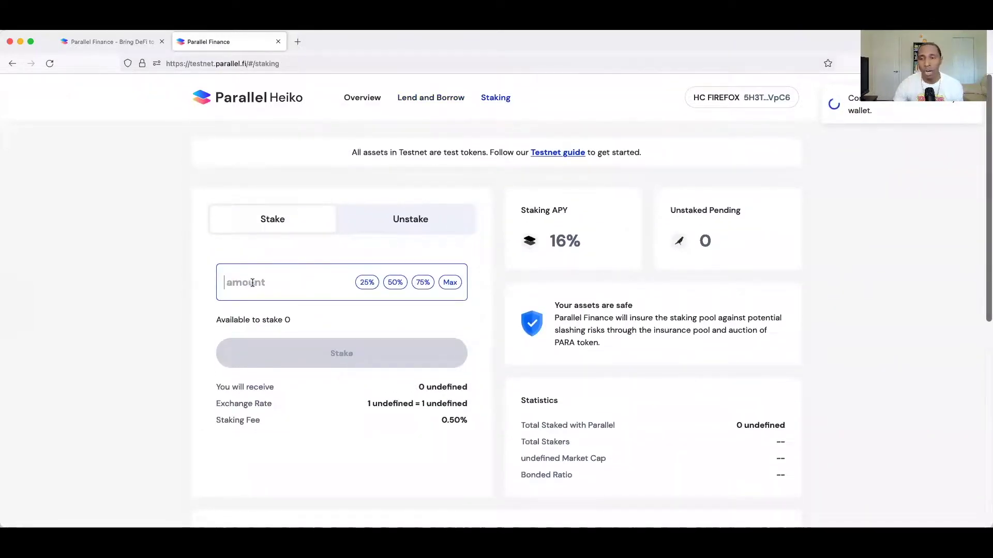
scroll(729, 304, "down", 5)
scroll(729, 304, "up", 5)
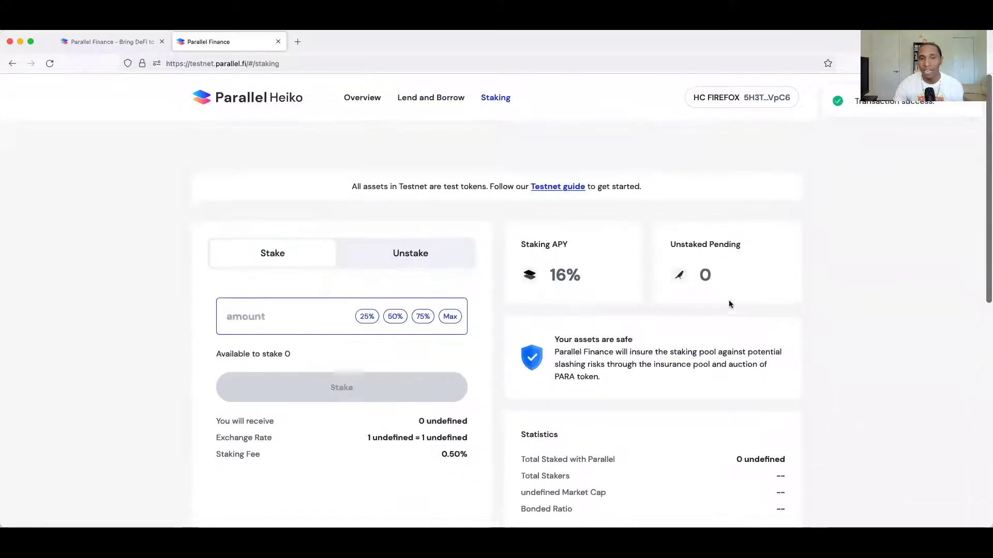
left_click(261, 279)
left_click(423, 280)
left_click(397, 281)
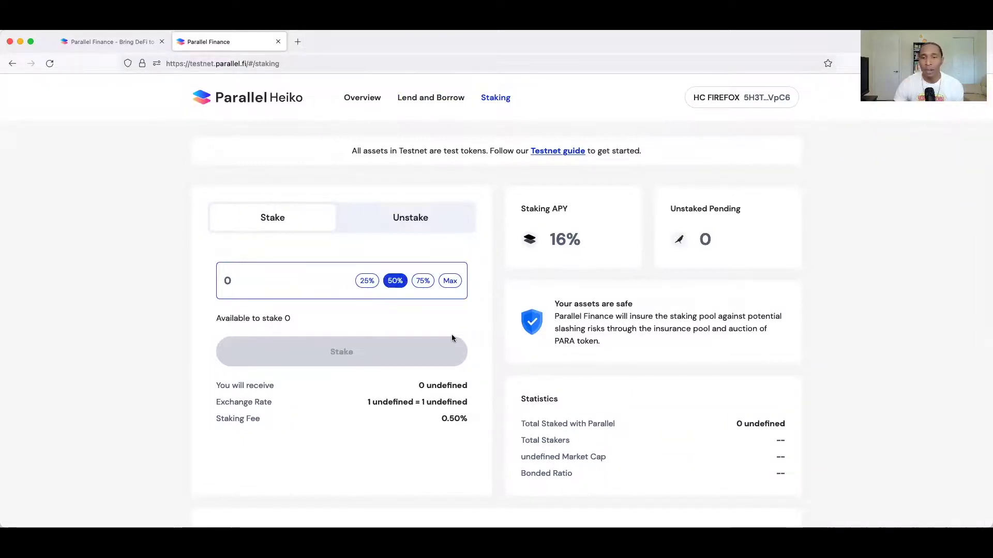
scroll(452, 338, "down", 10)
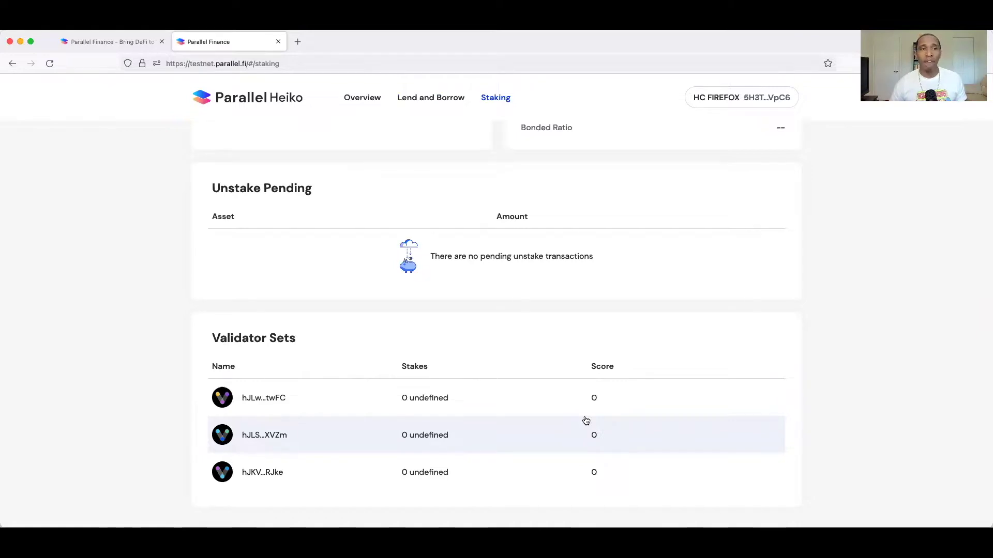
scroll(570, 314, "up", 10)
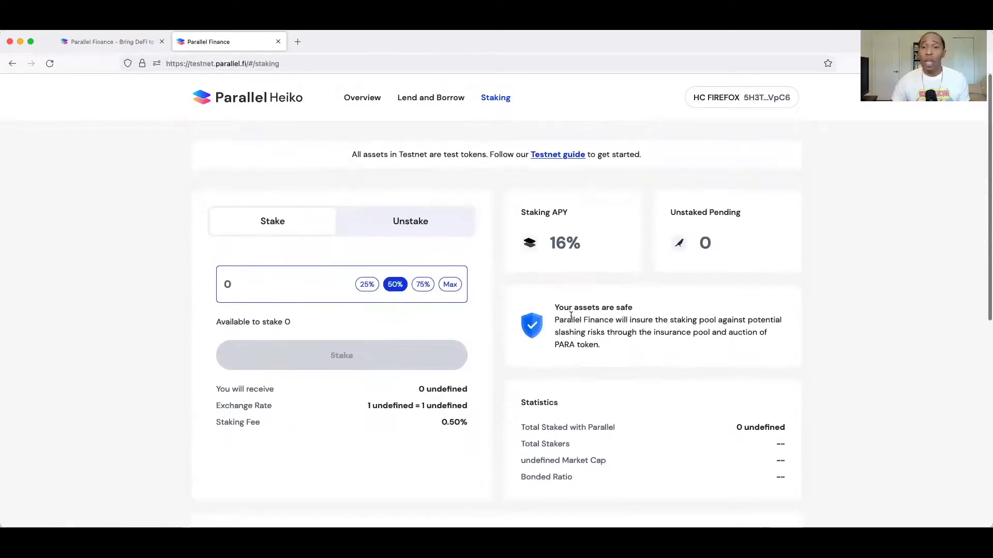
Review the account Overview: 60 KSM ($11,597.38) held, loans $1,932.90, staking $0.00
left_click(433, 99)
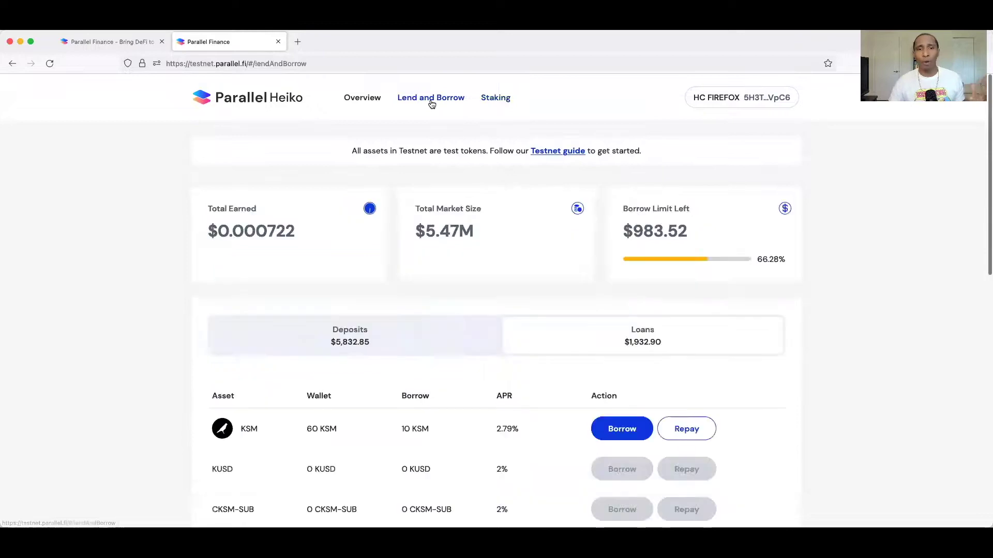
left_click(362, 98)
scroll(470, 323, "down", 3)
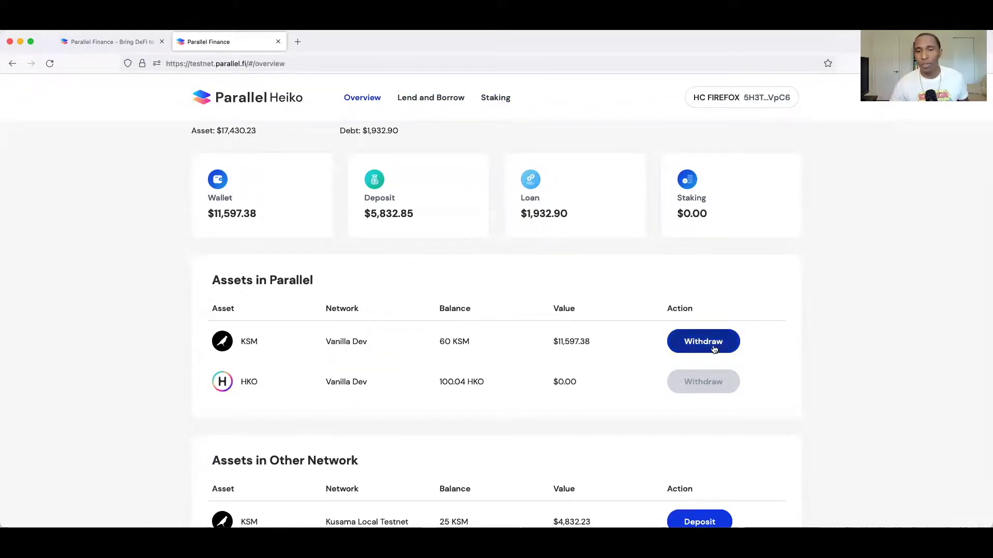
scroll(479, 481, "down", 1)
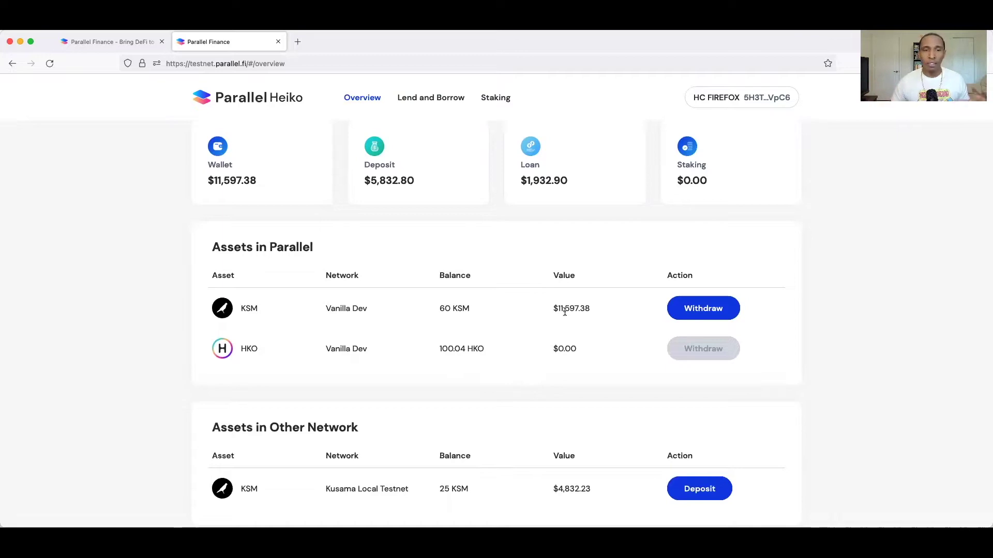
scroll(564, 313, "up", 4)
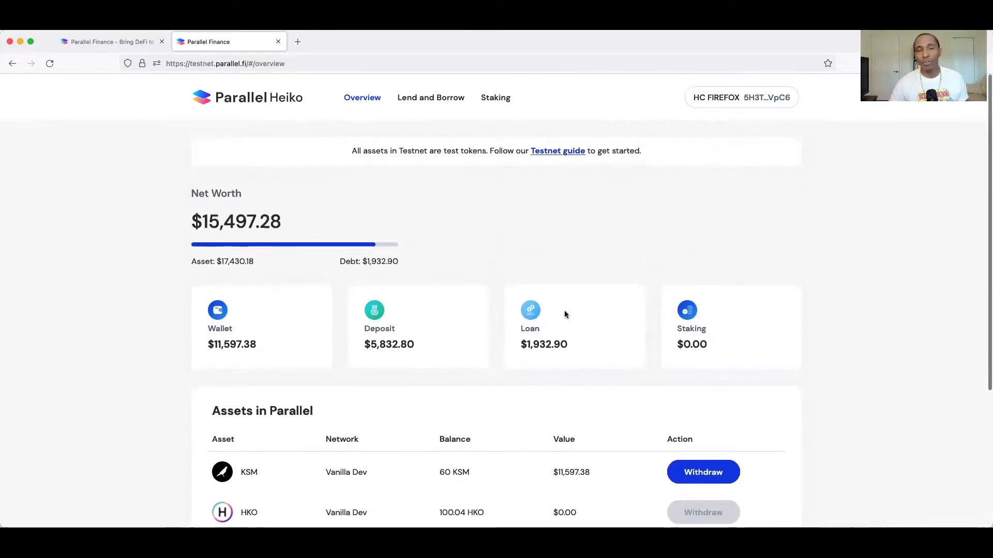